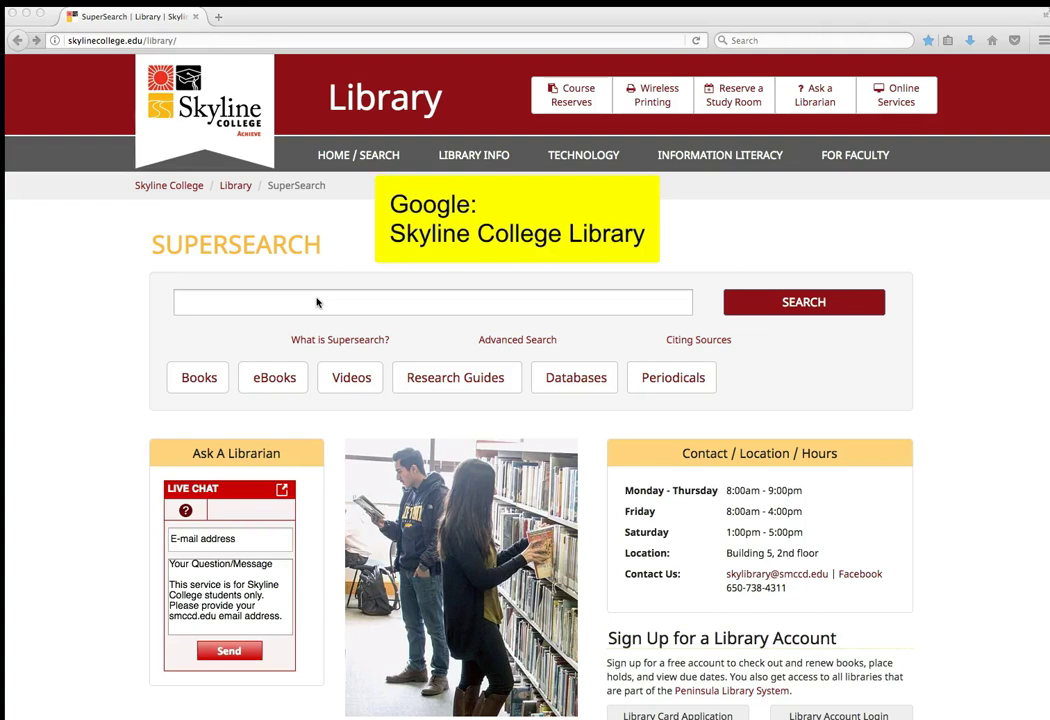
Step: Browse the library's online services page and its online education library access application form
{"action": "left_click", "coordinate": [58, 40]}
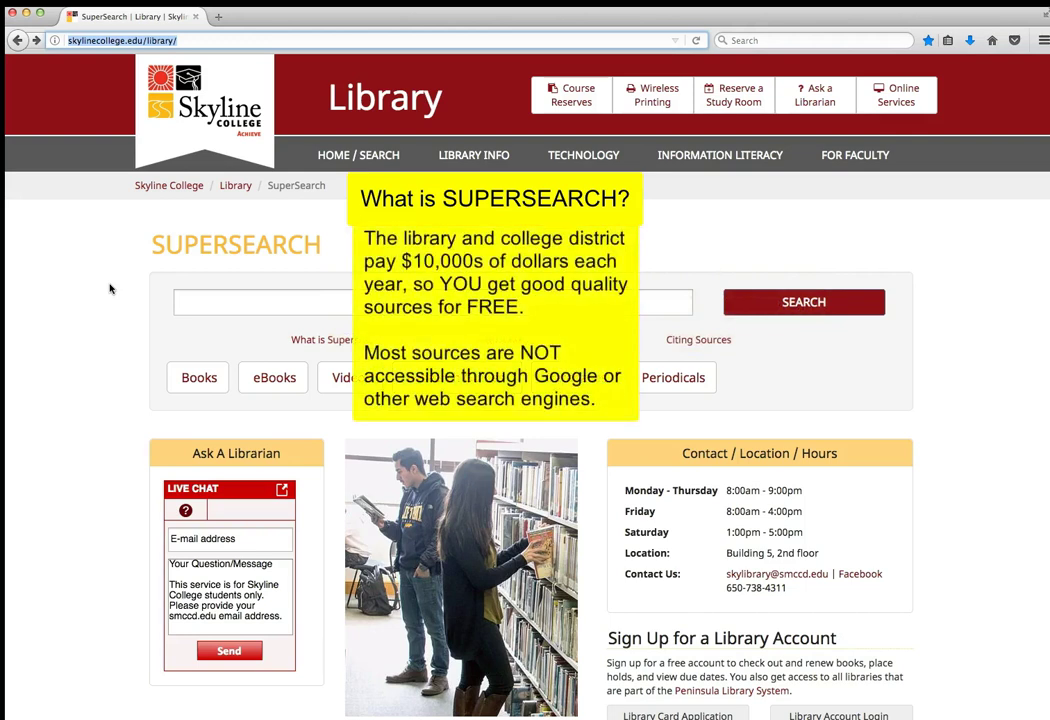
{"action": "left_click", "coordinate": [107, 289]}
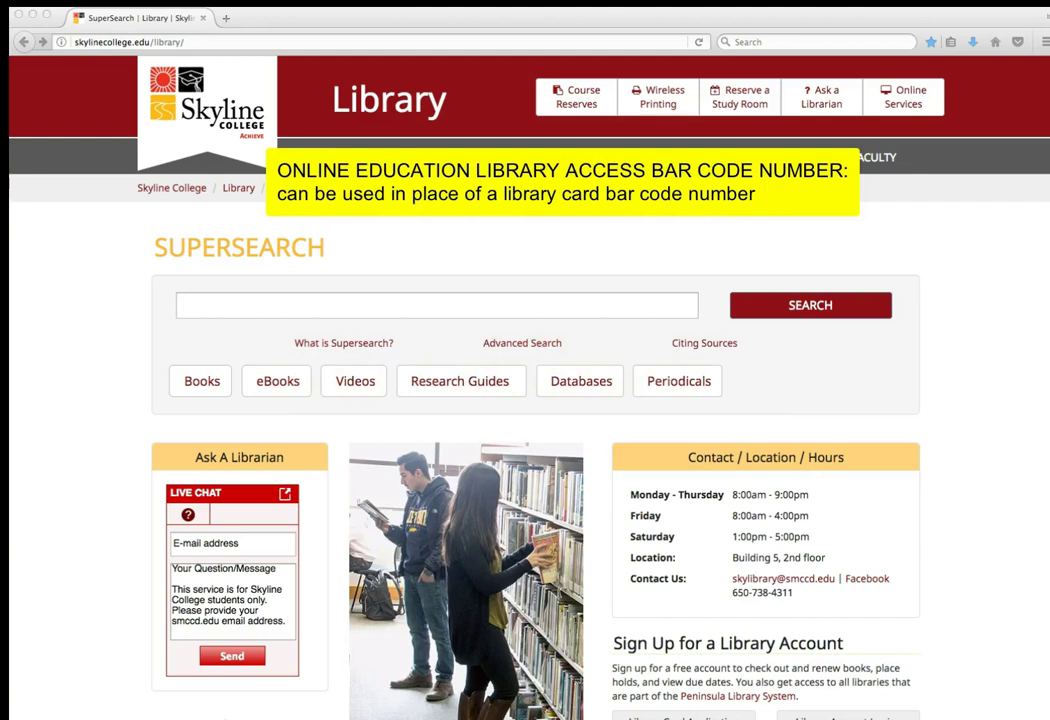
{"action": "left_click", "coordinate": [903, 100]}
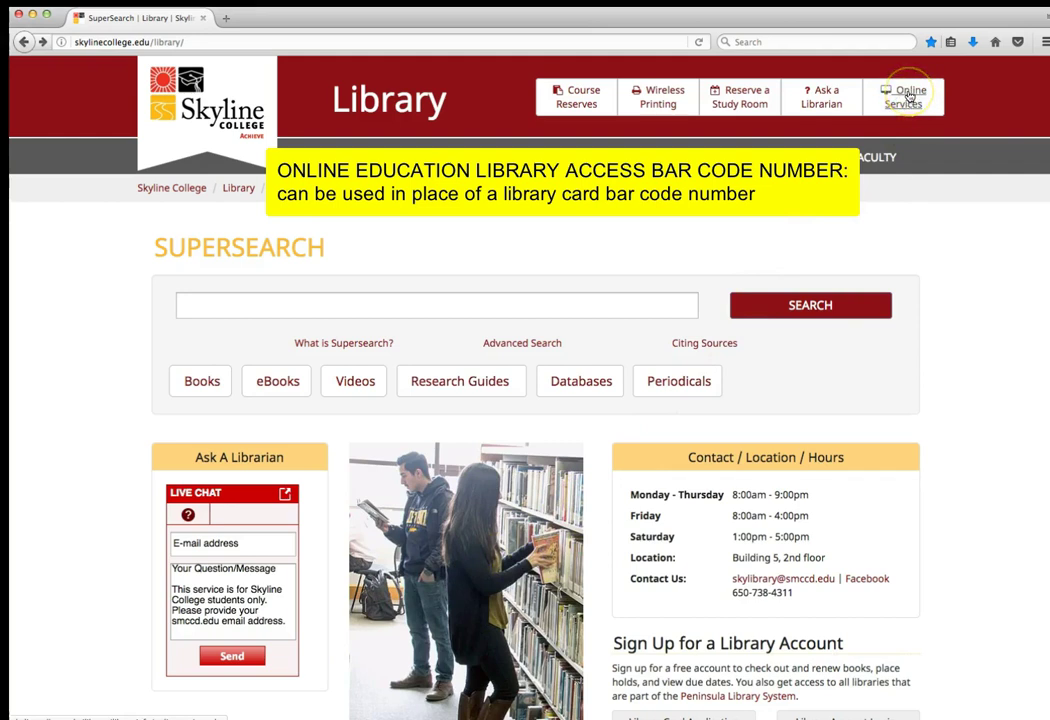
{"action": "left_click", "coordinate": [909, 97]}
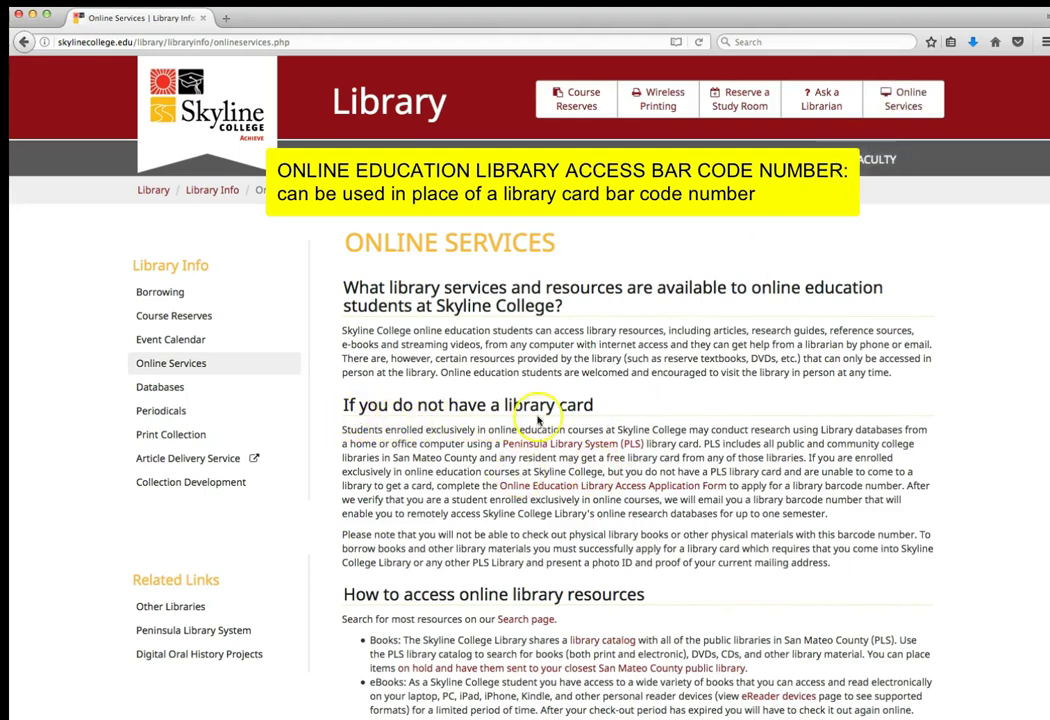
{"action": "left_click", "coordinate": [610, 494]}
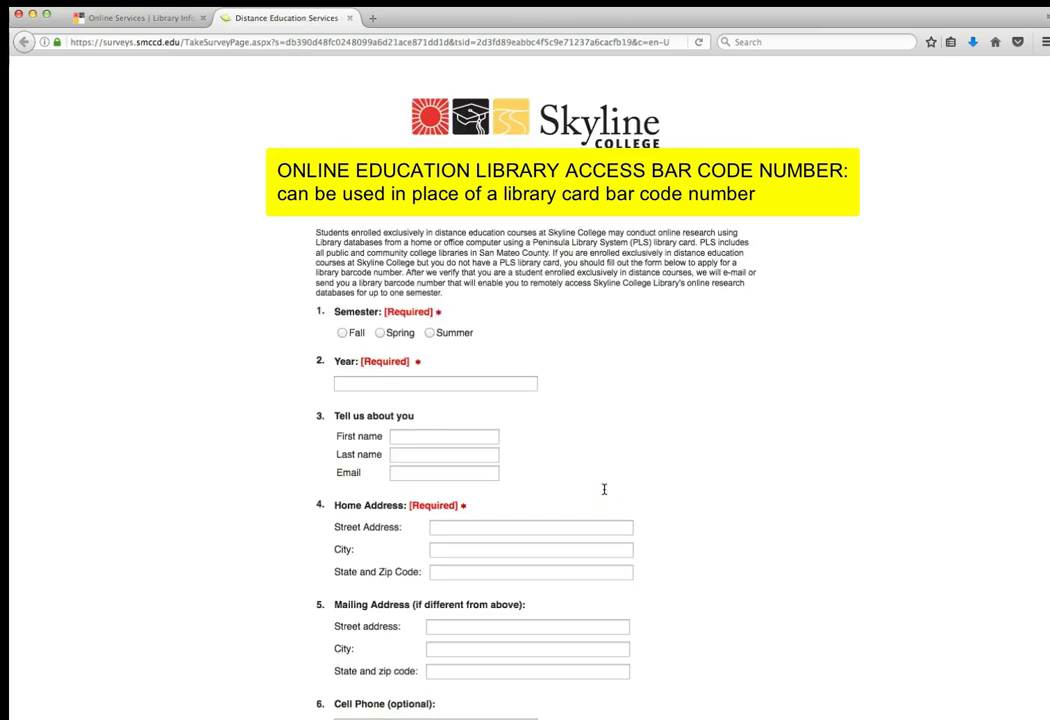
{"action": "scroll", "coordinate": [604, 489], "scroll_direction": "down", "scroll_amount": 5}
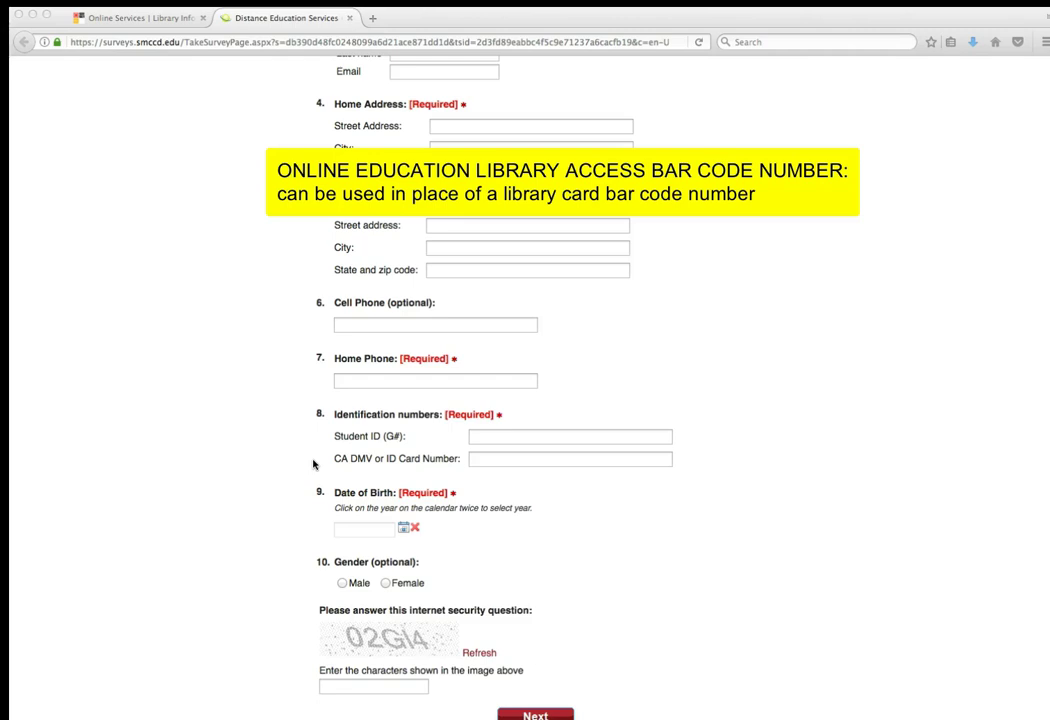
{"action": "left_click", "coordinate": [253, 561]}
Step: Return to the SuperSearch home page and point out its search box
{"action": "left_click", "coordinate": [181, 301]}
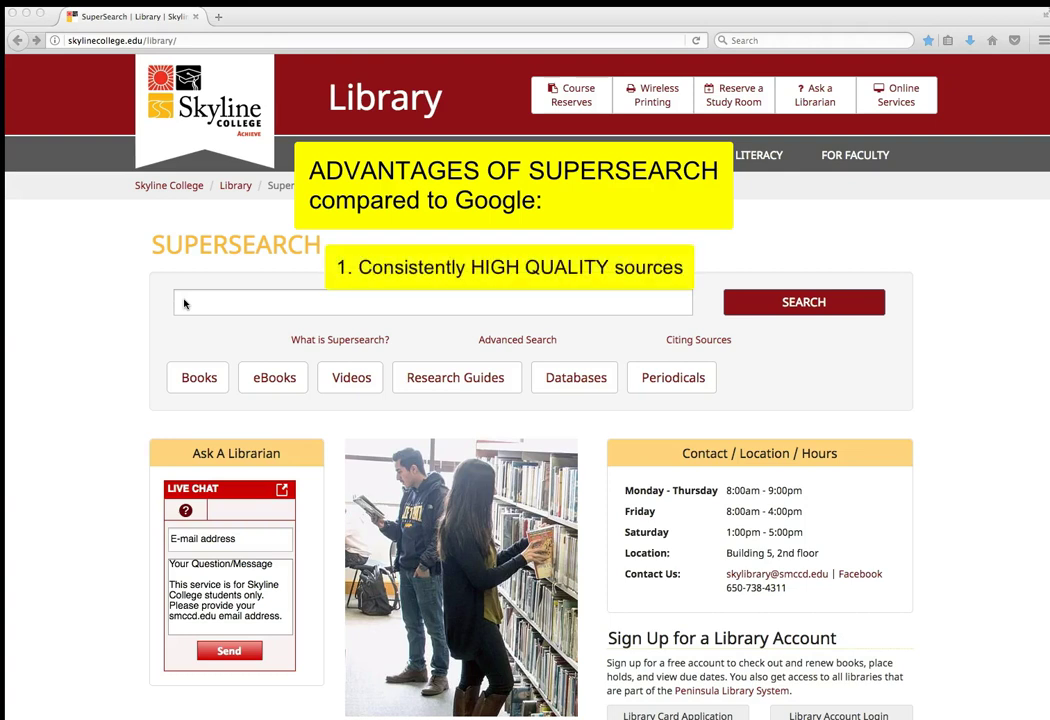
{"action": "left_click", "coordinate": [196, 304]}
{"action": "left_click", "coordinate": [305, 298]}
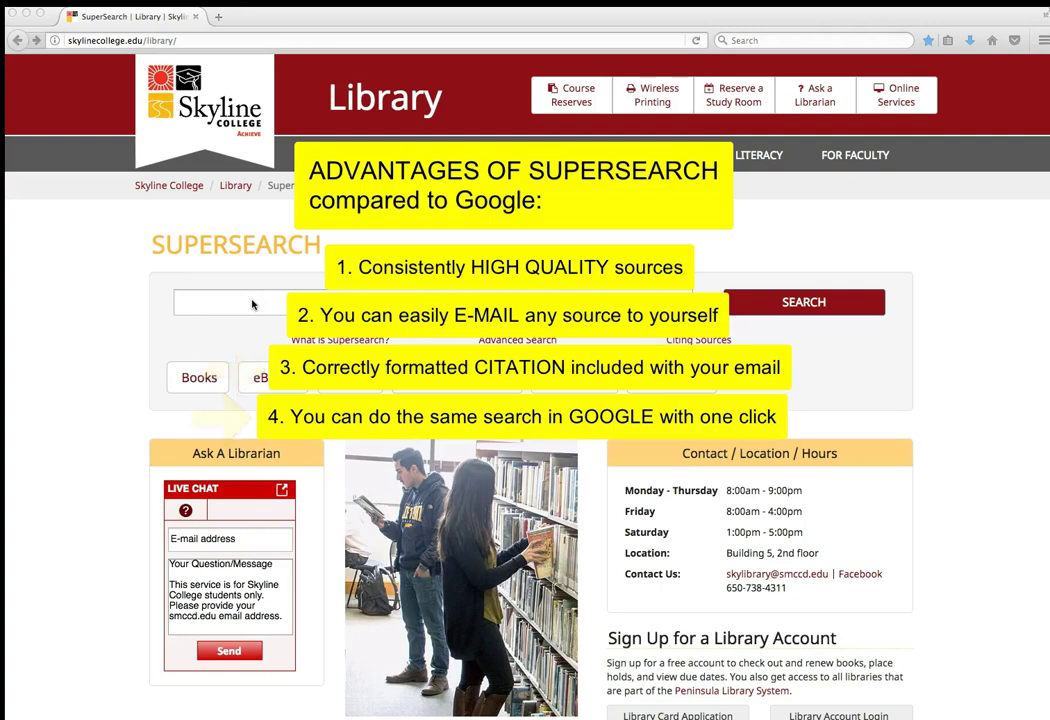
{"action": "left_click", "coordinate": [246, 300]}
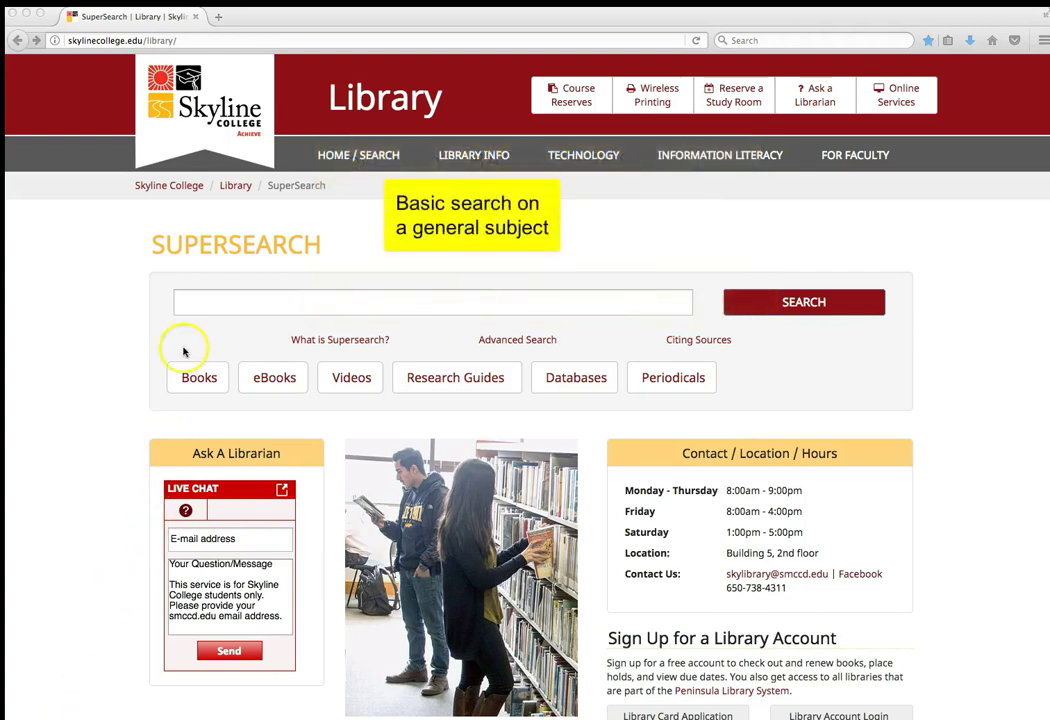
Step: Search SuperSearch for 'fast food' and log in to the remote library databases
{"action": "left_click", "coordinate": [182, 305]}
{"action": "left_click", "coordinate": [188, 305]}
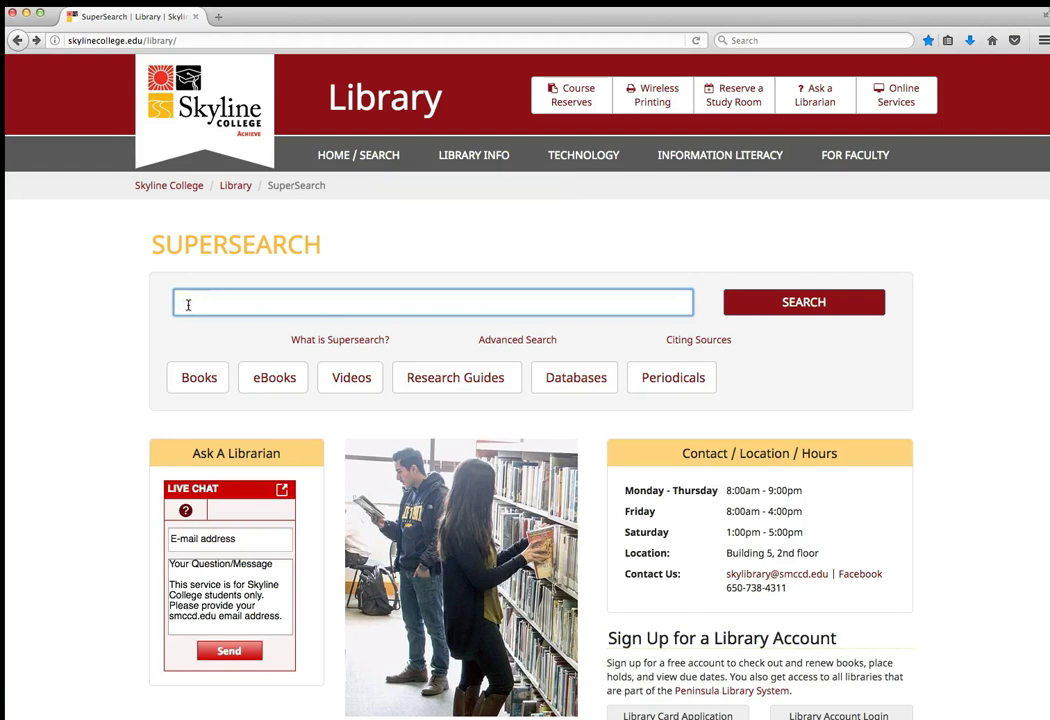
{"action": "type", "text": "fast "}
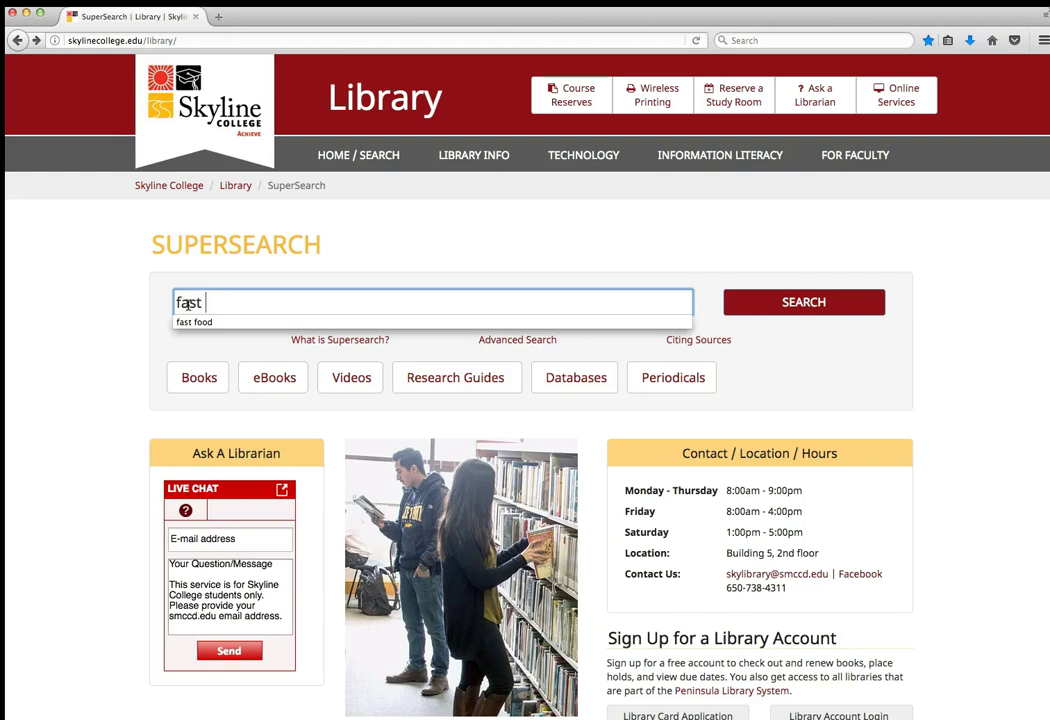
{"action": "type", "text": "food"}
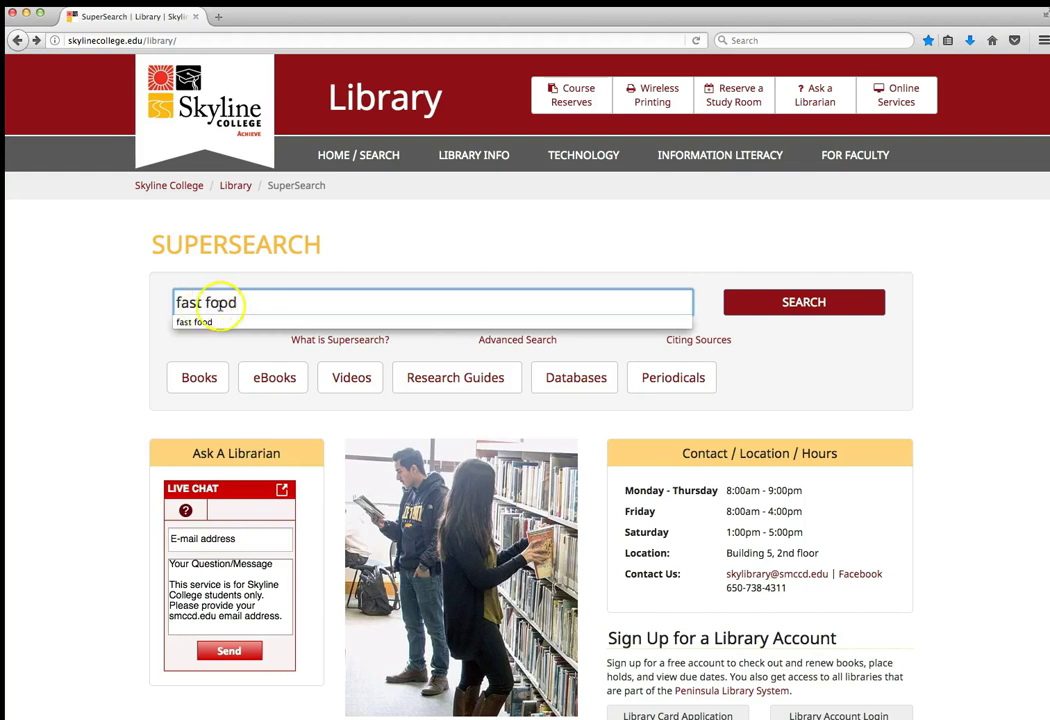
{"action": "left_click", "coordinate": [799, 305]}
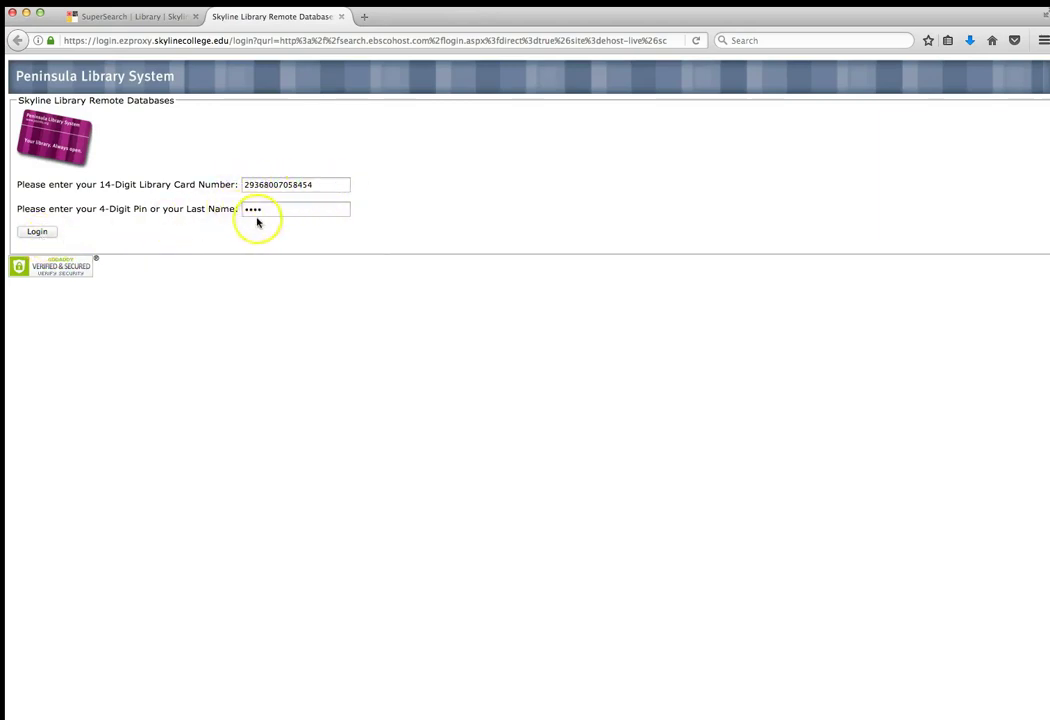
{"action": "left_click", "coordinate": [37, 233]}
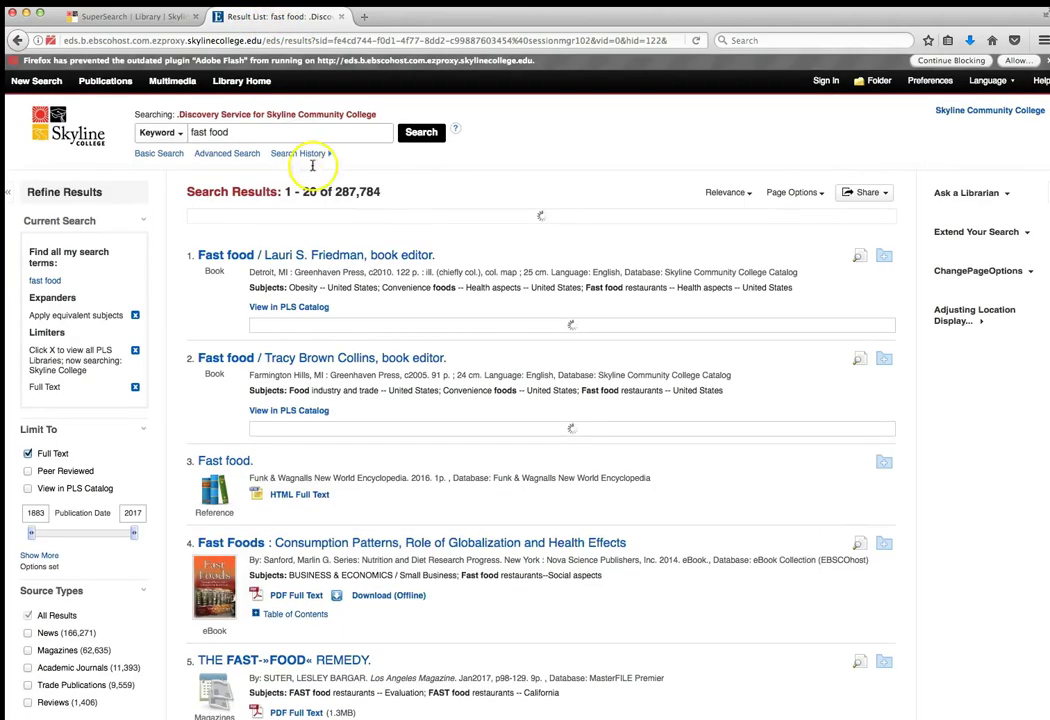
{"action": "double_click", "coordinate": [342, 194]}
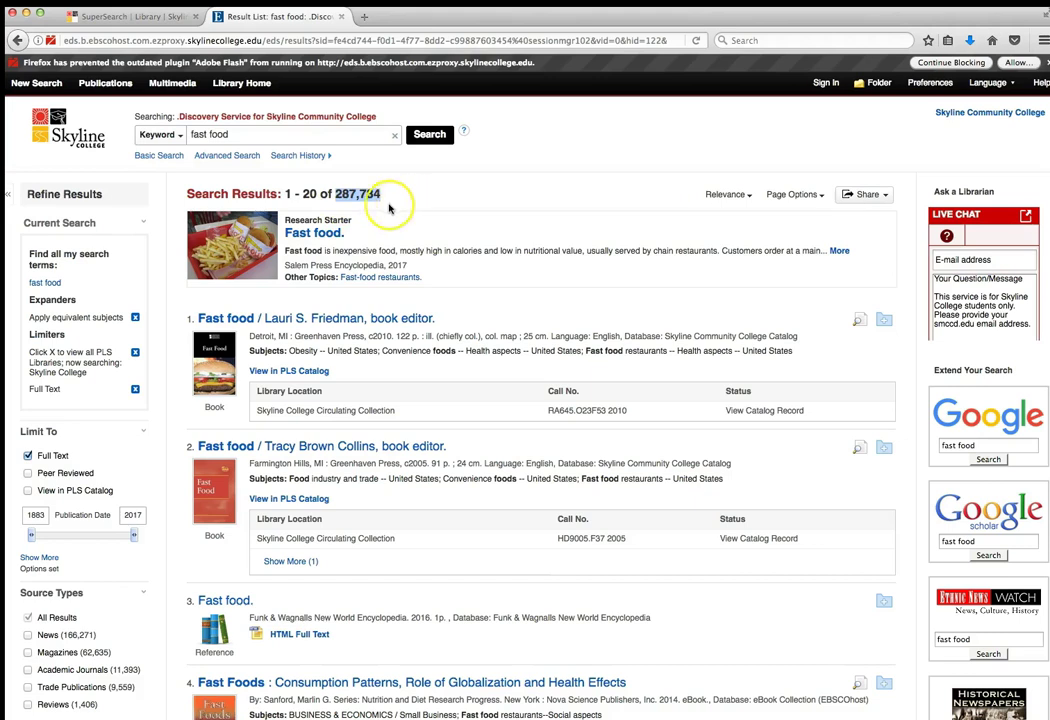
{"action": "left_click", "coordinate": [369, 243]}
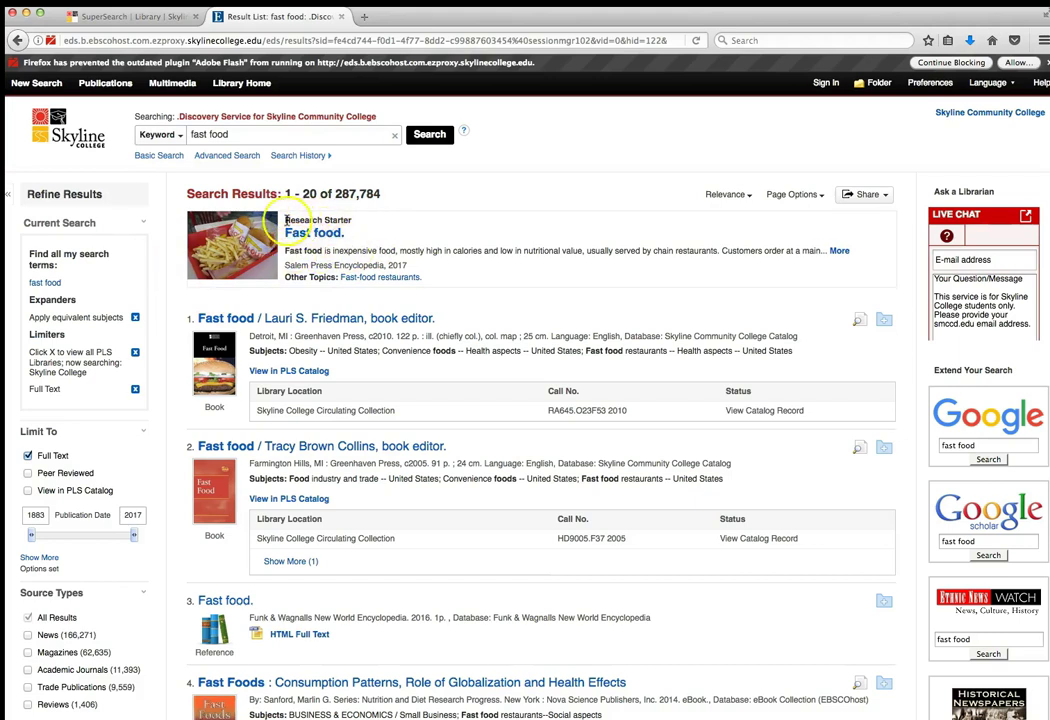
{"action": "left_click_drag", "start_coordinate": [292, 220], "coordinate": [345, 220]}
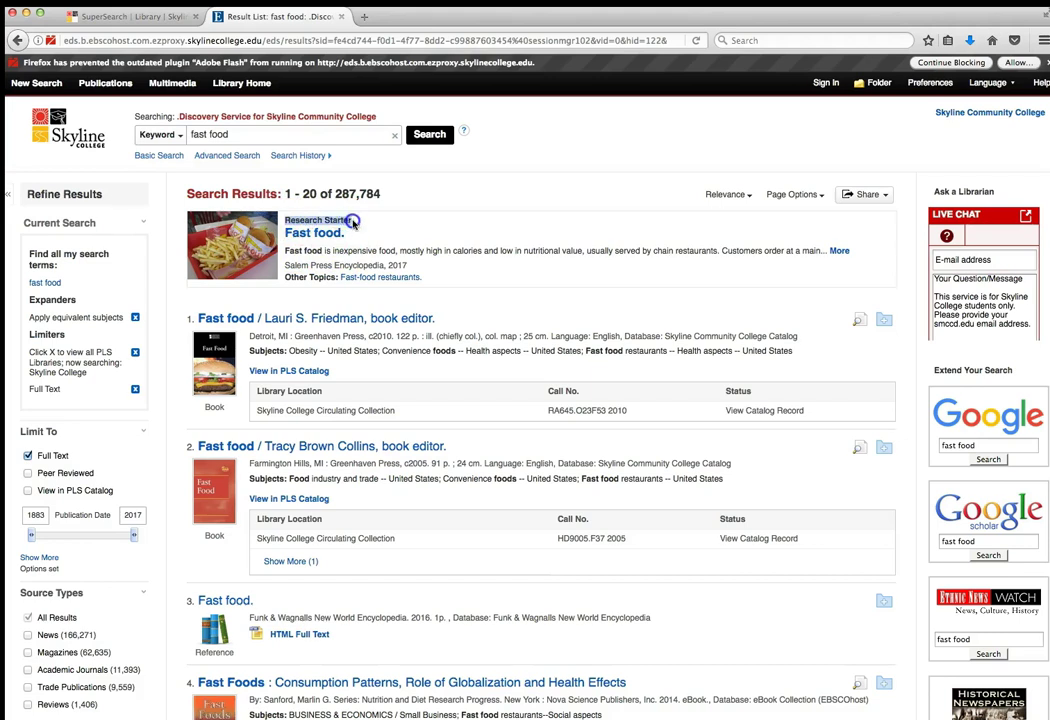
{"action": "left_click", "coordinate": [370, 228]}
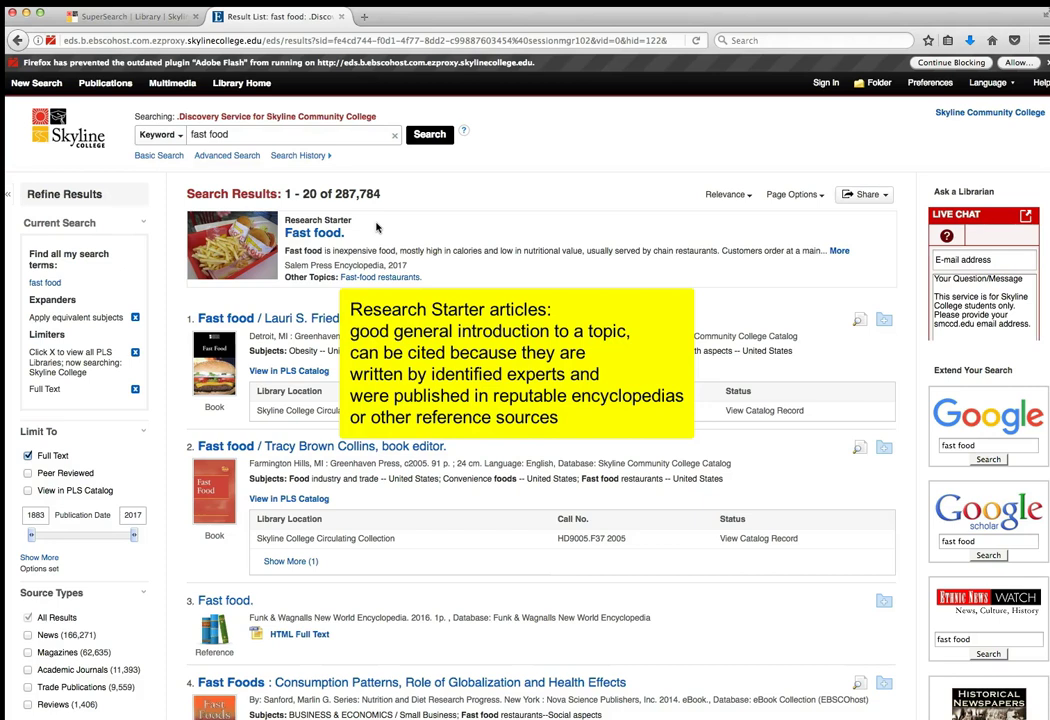
{"action": "scroll", "coordinate": [376, 228], "scroll_direction": "down", "scroll_amount": 1}
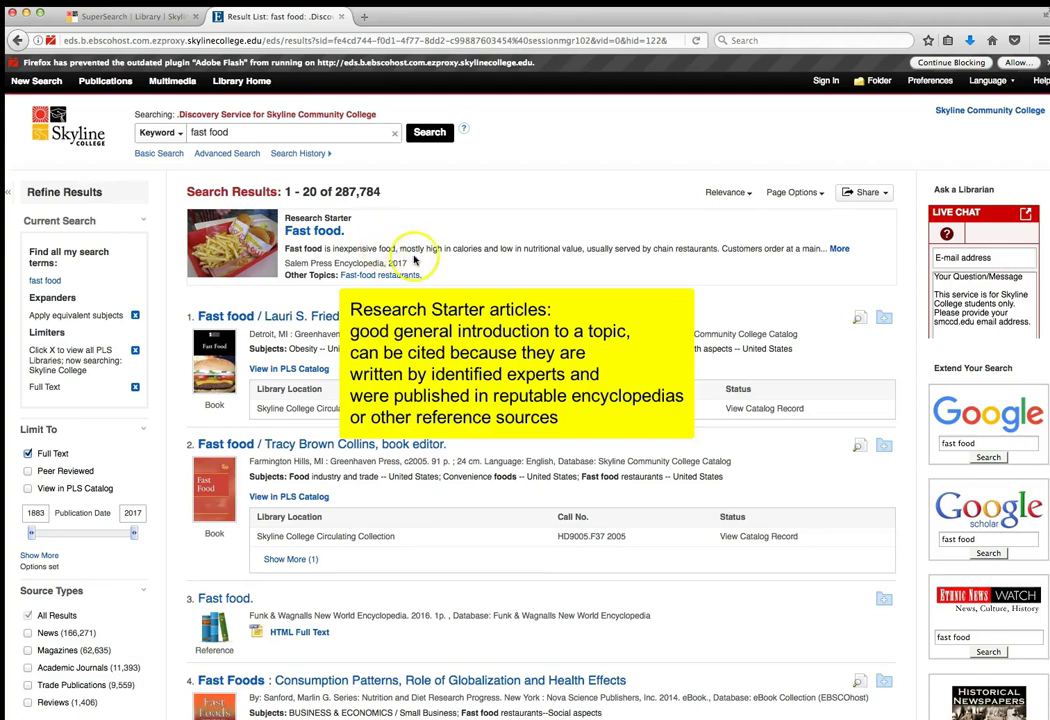
{"action": "left_click_drag", "start_coordinate": [285, 264], "coordinate": [389, 266]}
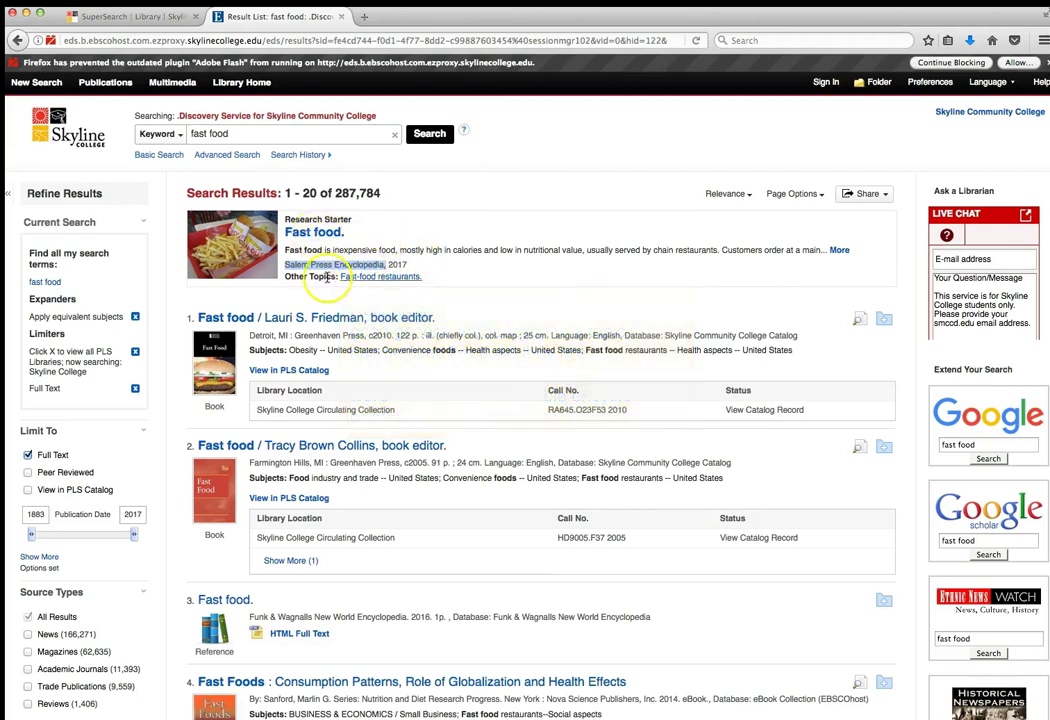
{"action": "left_click", "coordinate": [437, 282], "text": "shift"}
{"action": "left_click", "coordinate": [437, 280]}
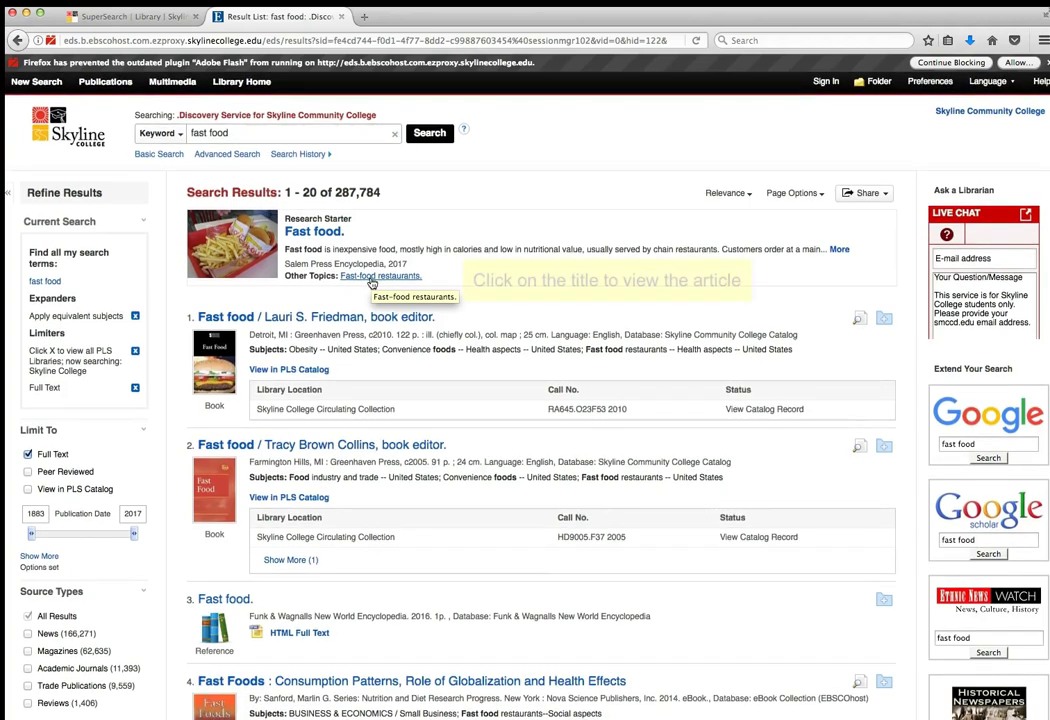
Step: Open the 'Fast-food restaurants' Research Starter and scroll down through the article
{"action": "left_click", "coordinate": [372, 283]}
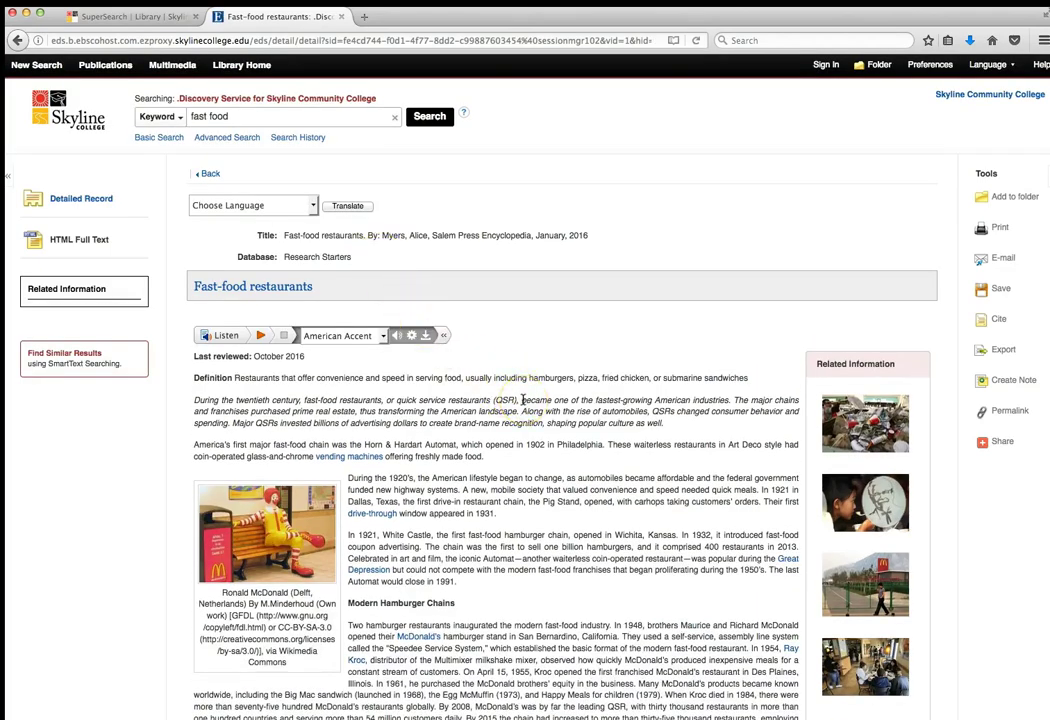
{"action": "scroll", "coordinate": [522, 400], "scroll_direction": "down", "scroll_amount": 3}
{"action": "scroll", "coordinate": [522, 400], "scroll_direction": "down", "scroll_amount": 5}
{"action": "scroll", "coordinate": [521, 400], "scroll_direction": "down", "scroll_amount": 10}
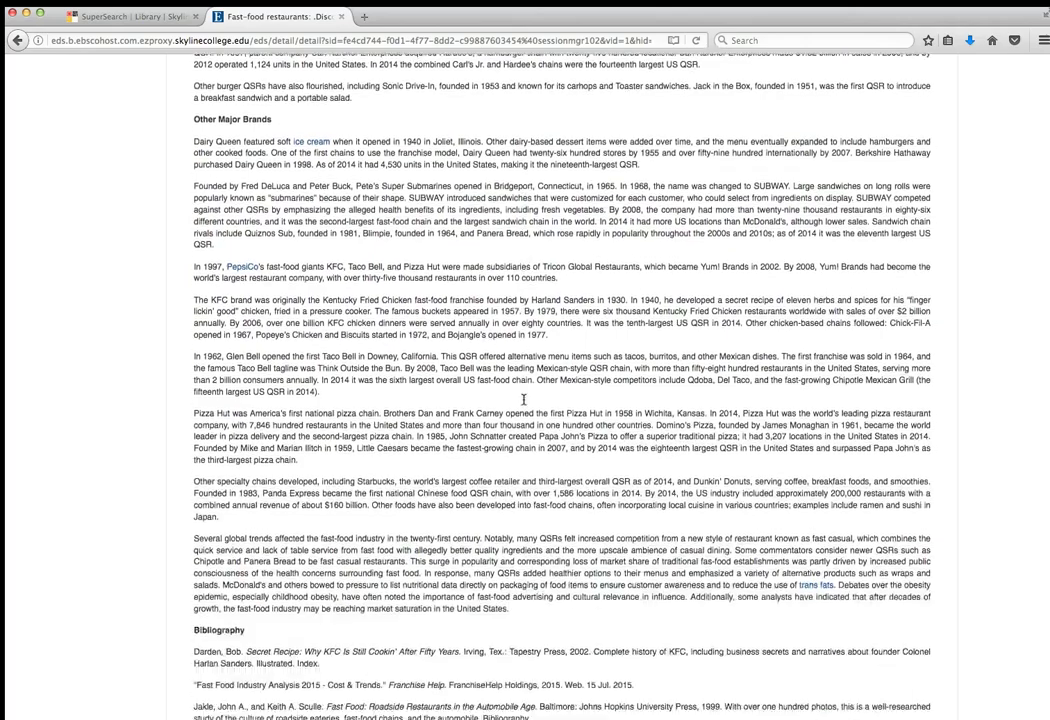
{"action": "scroll", "coordinate": [522, 400], "scroll_direction": "down", "scroll_amount": 4}
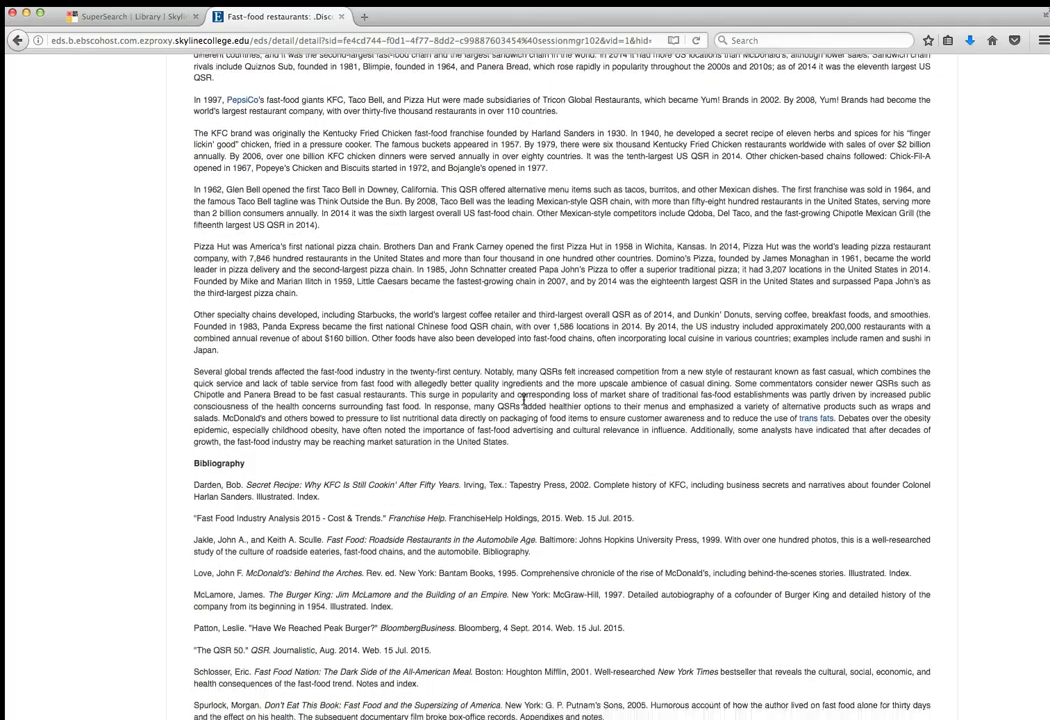
{"action": "scroll", "coordinate": [522, 400], "scroll_direction": "down", "scroll_amount": 1}
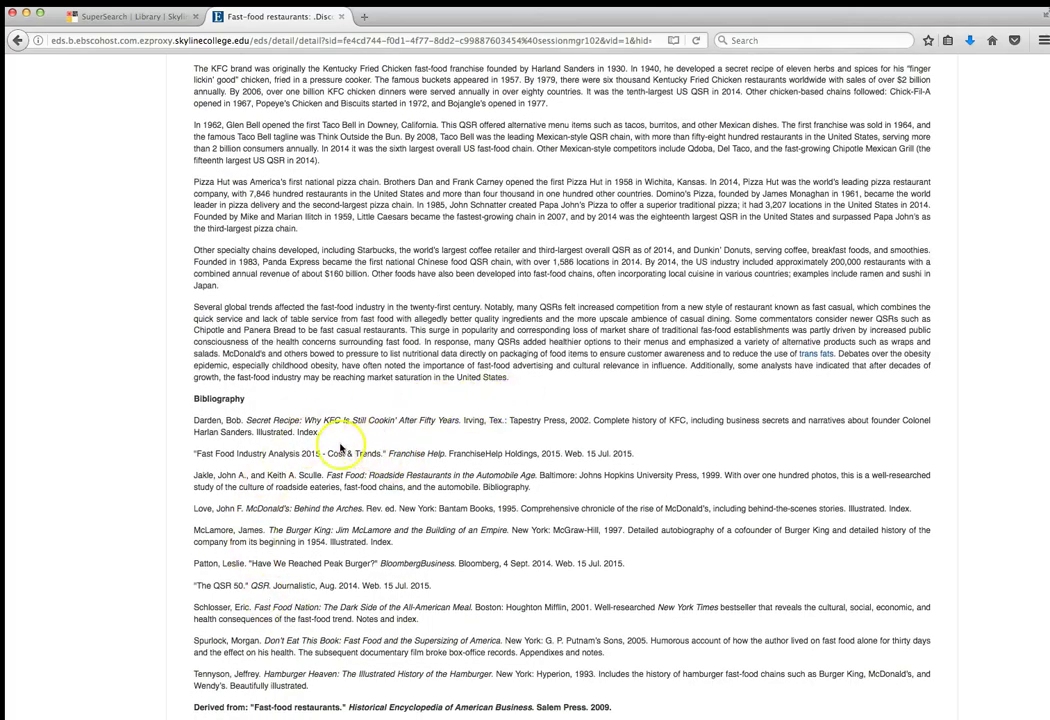
Step: Scroll back to the Title line and highlight the author name, then deselect it
{"action": "scroll", "coordinate": [480, 440], "scroll_direction": "up", "scroll_amount": 20}
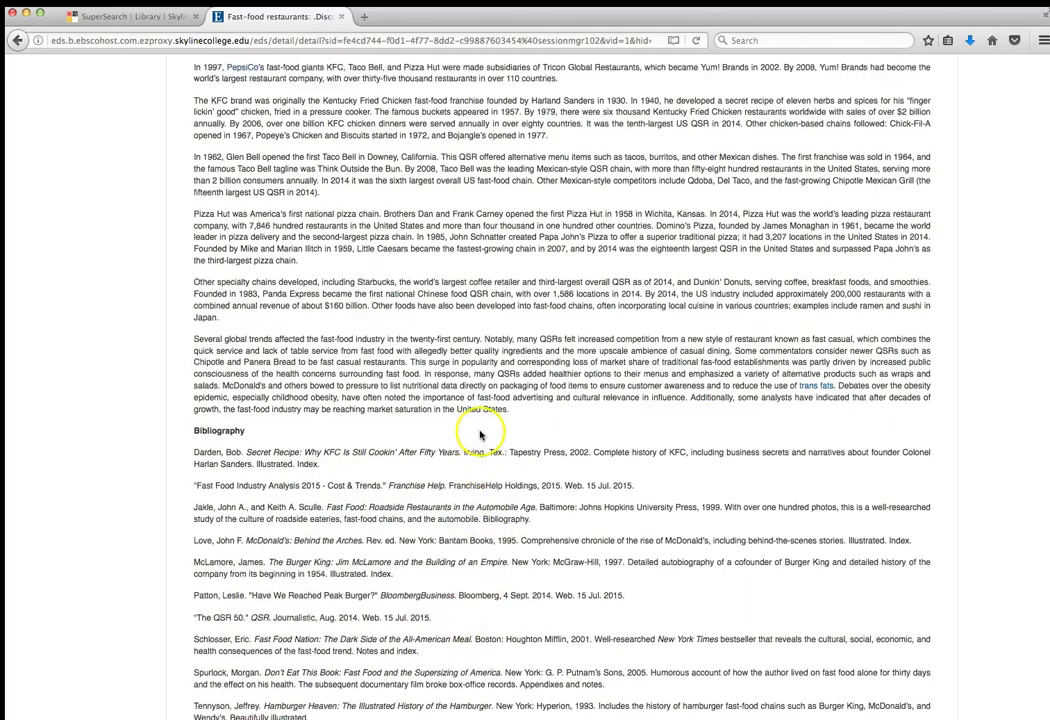
{"action": "scroll", "coordinate": [480, 433], "scroll_direction": "up", "scroll_amount": 4}
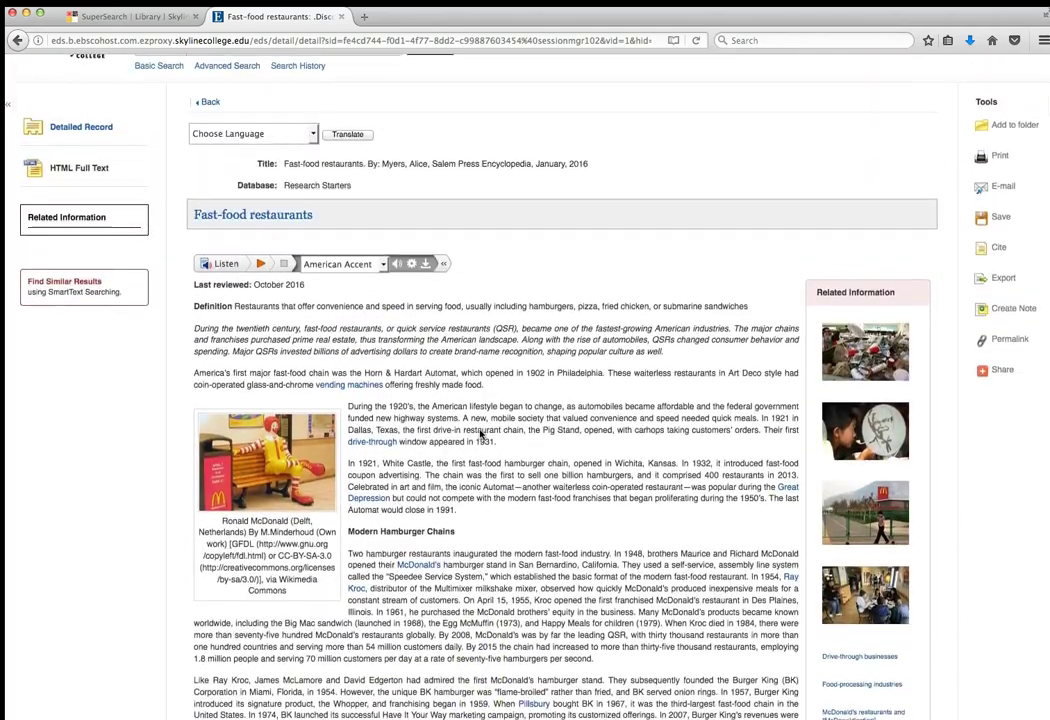
{"action": "scroll", "coordinate": [478, 428], "scroll_direction": "up", "scroll_amount": 2}
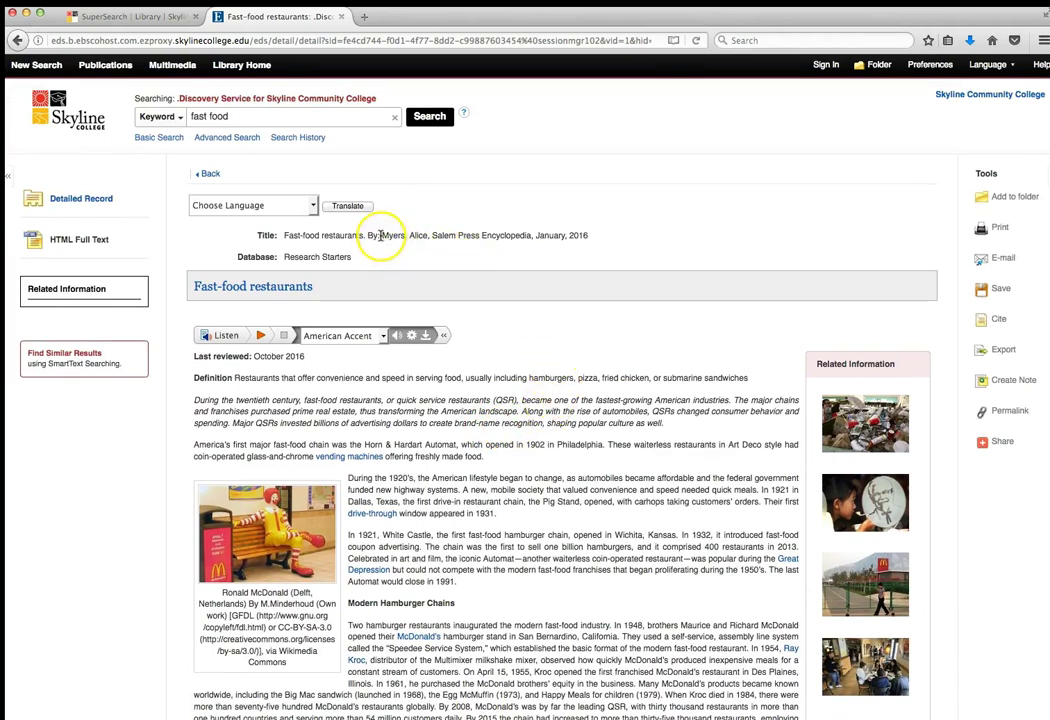
{"action": "left_click_drag", "start_coordinate": [381, 236], "coordinate": [429, 238]}
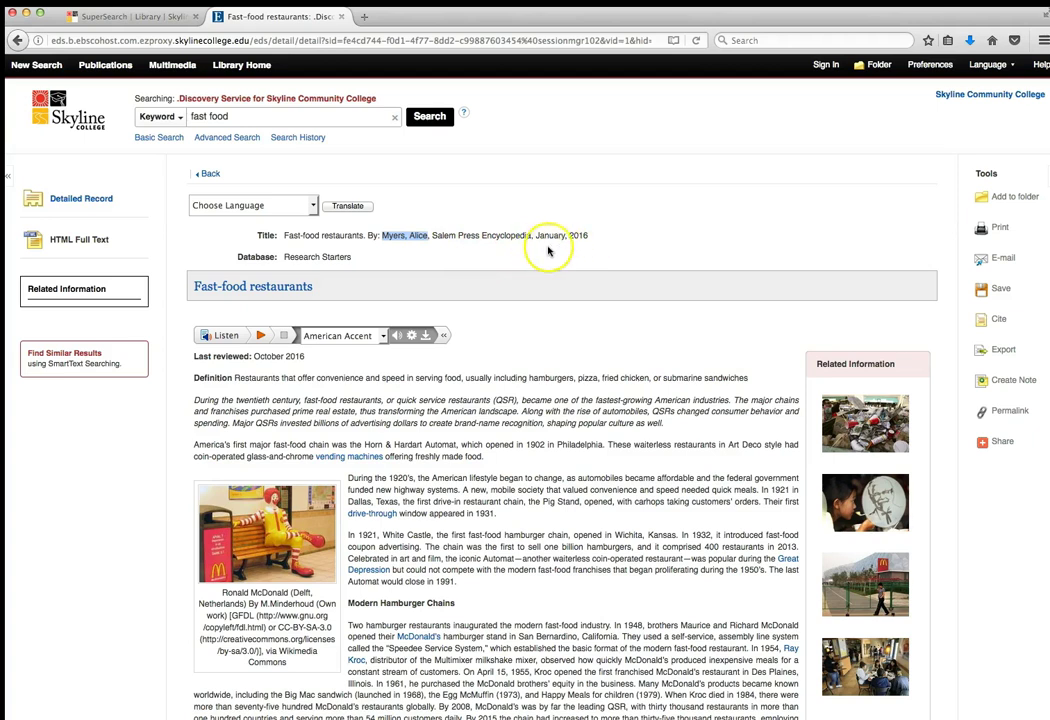
{"action": "left_click", "coordinate": [545, 325]}
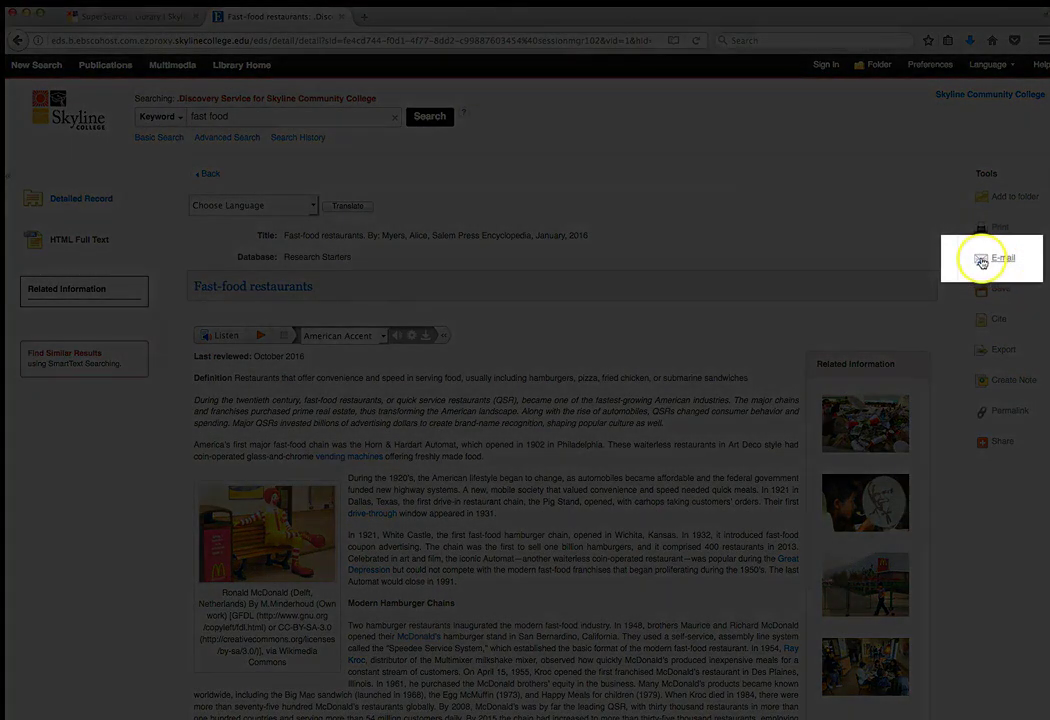
{"action": "left_click", "coordinate": [999, 262]}
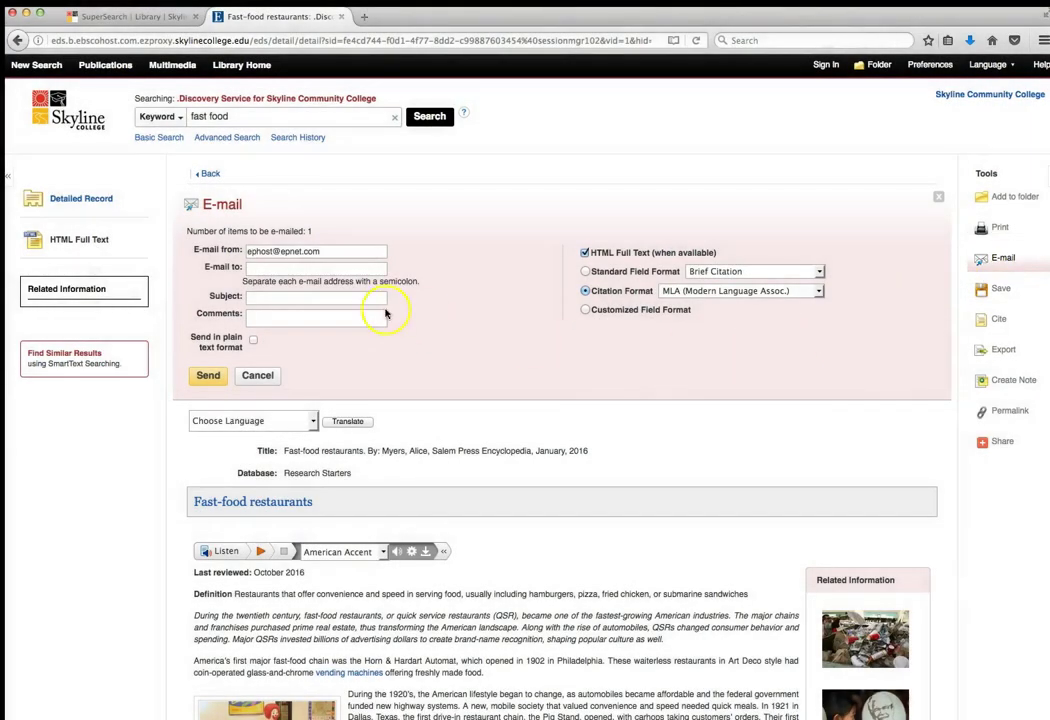
{"action": "left_click", "coordinate": [254, 268]}
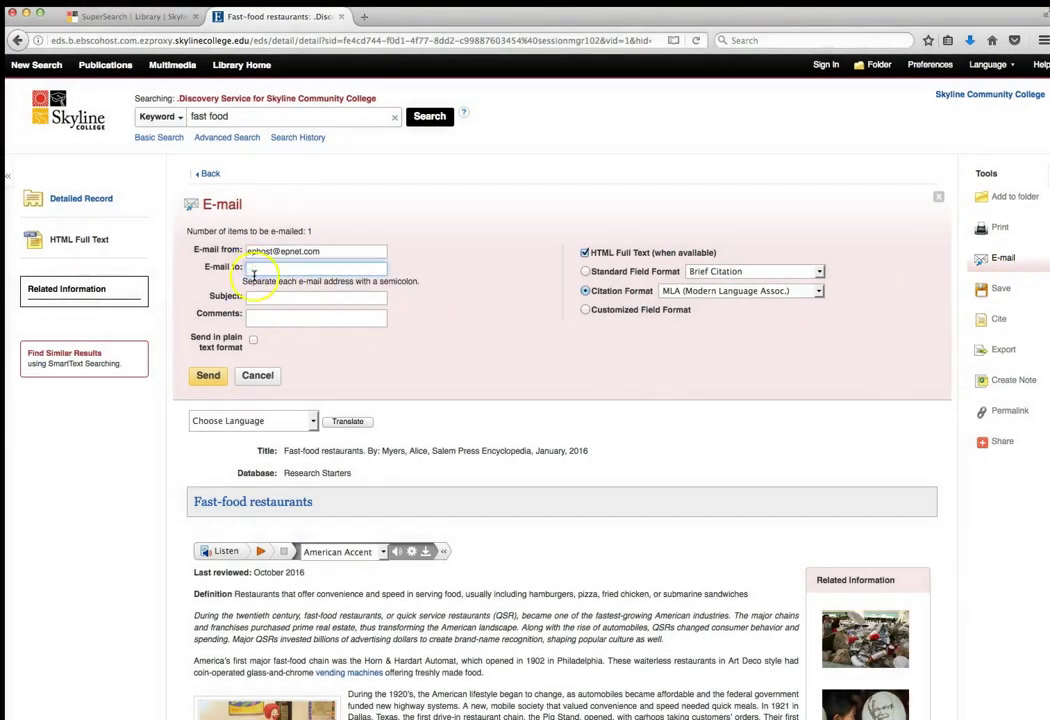
{"action": "left_click", "coordinate": [251, 297]}
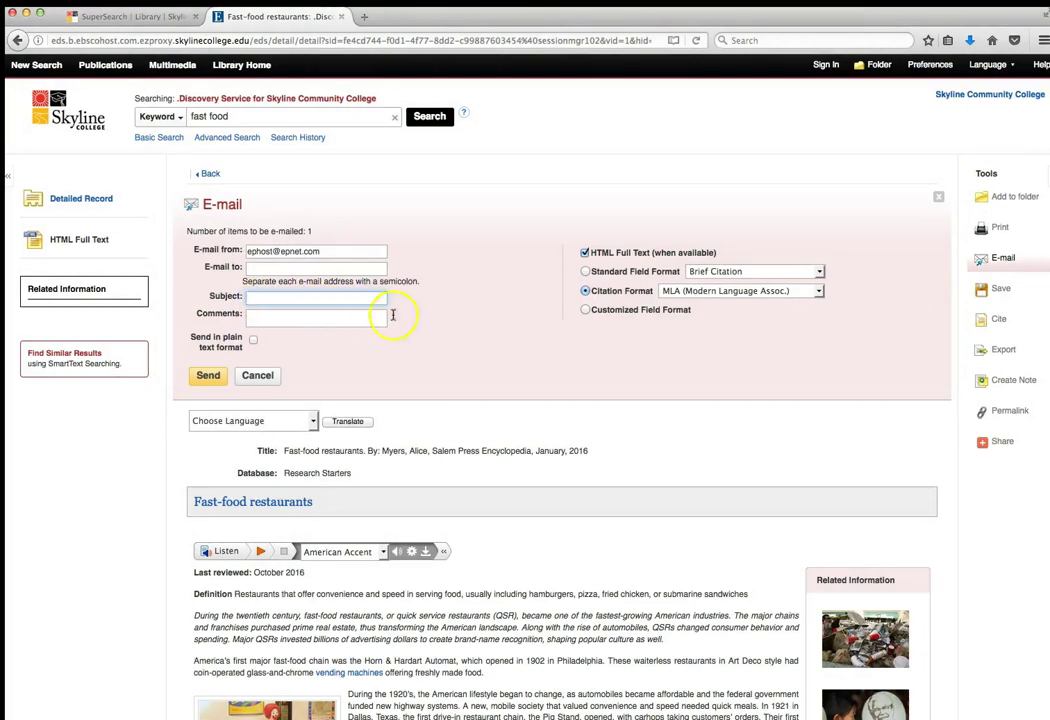
{"action": "left_click", "coordinate": [207, 377]}
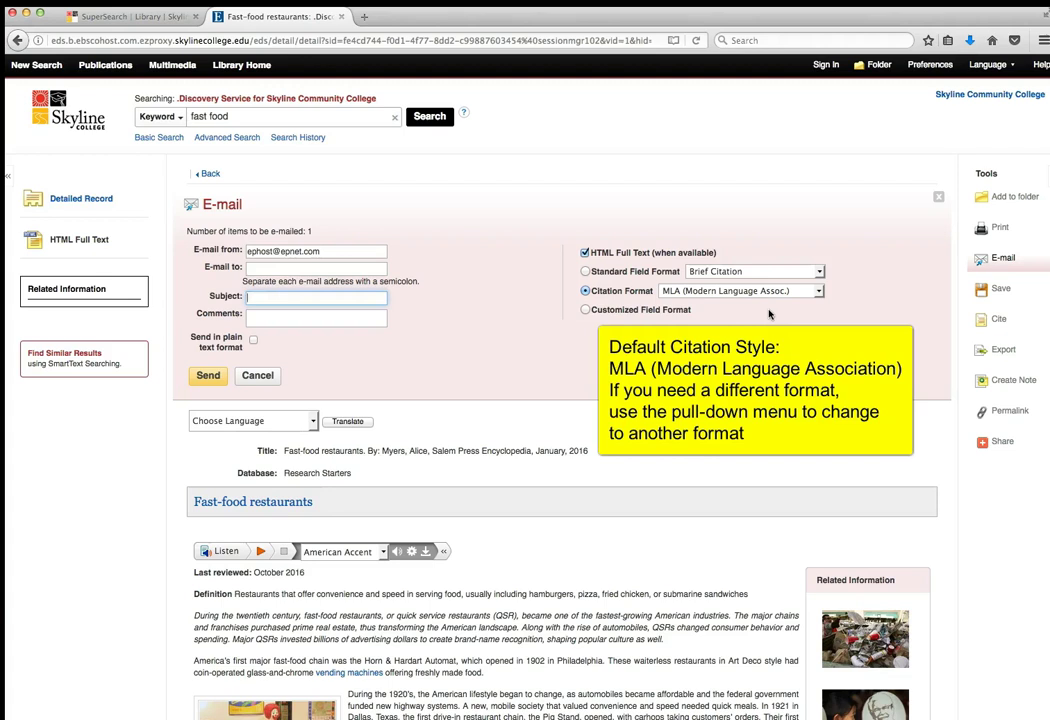
{"action": "left_click", "coordinate": [818, 292]}
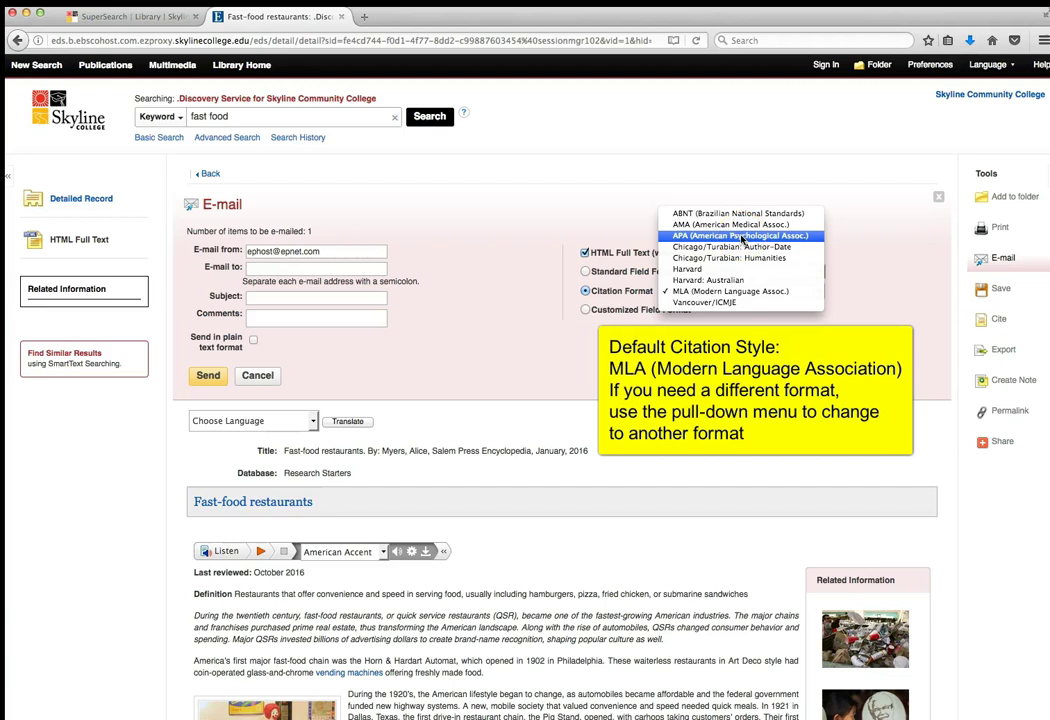
{"action": "left_click", "coordinate": [709, 247]}
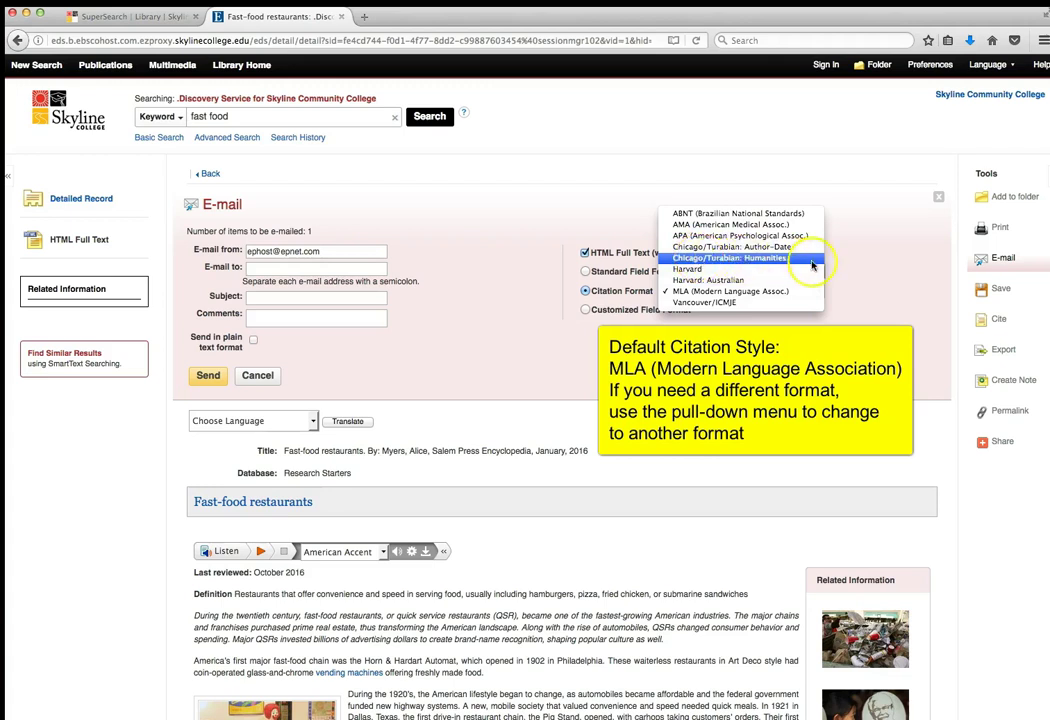
{"action": "left_click", "coordinate": [862, 265]}
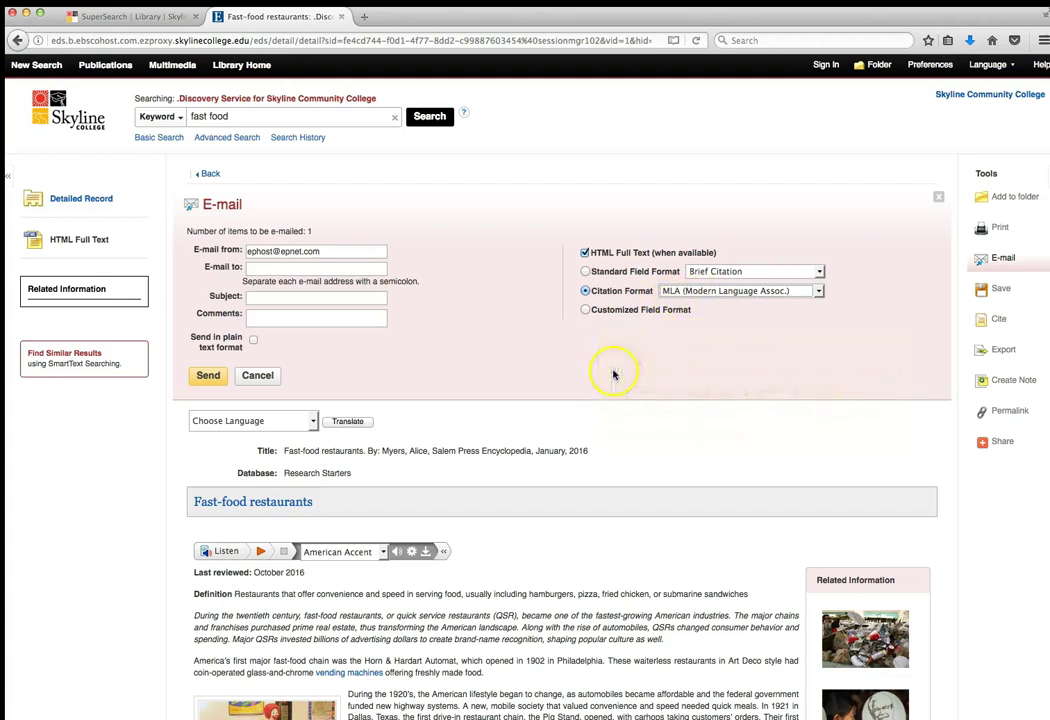
{"action": "left_click", "coordinate": [937, 199]}
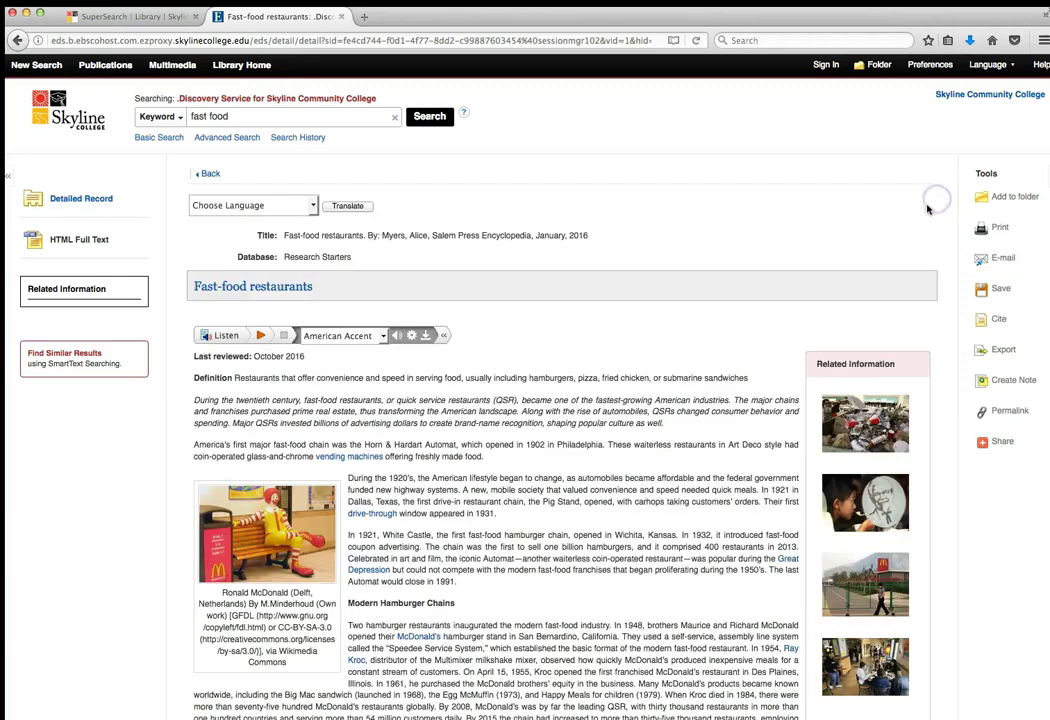
Step: Go back from the article to the 287,784-item fast food results list
{"action": "left_click", "coordinate": [209, 175]}
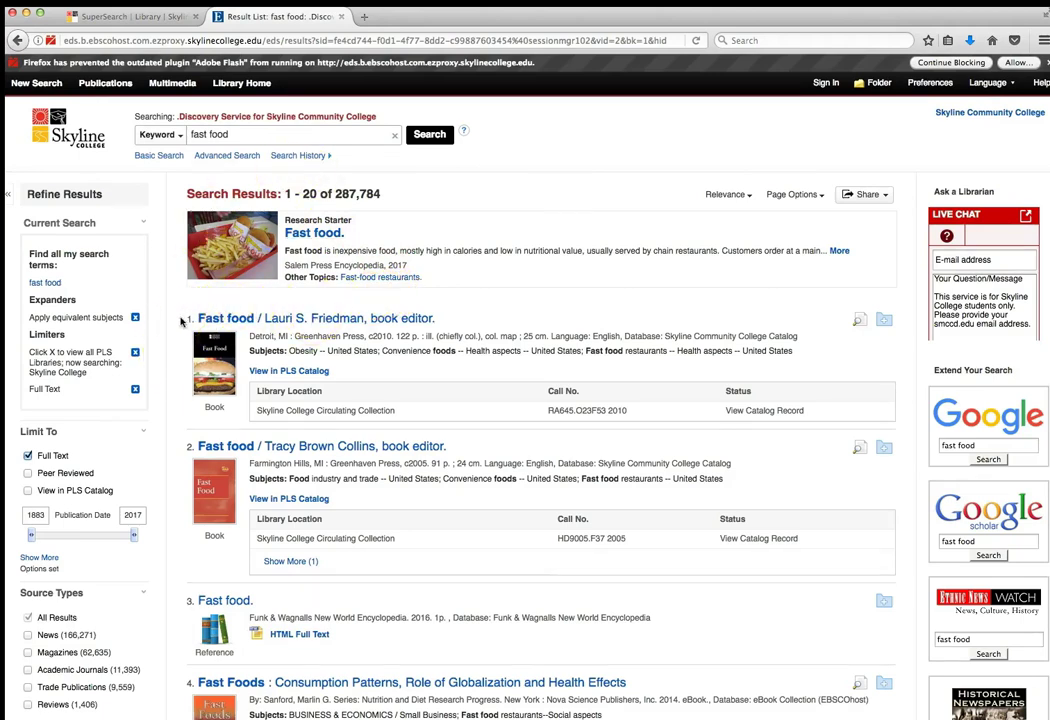
{"action": "scroll", "coordinate": [183, 322], "scroll_direction": "down", "scroll_amount": 2}
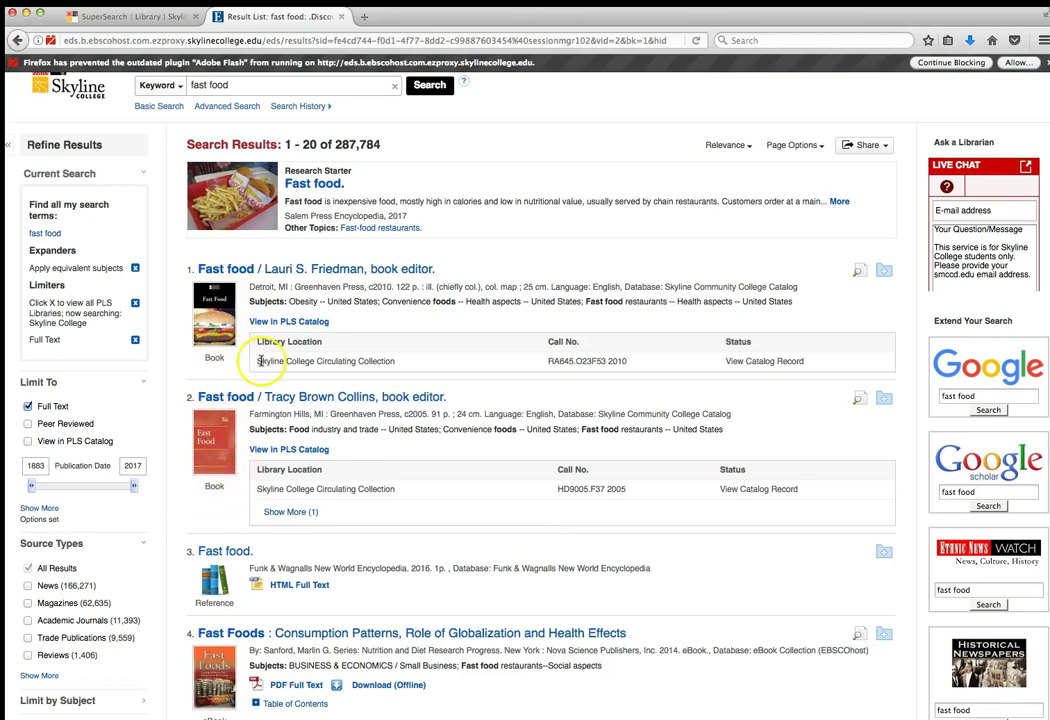
{"action": "left_click_drag", "start_coordinate": [256, 361], "coordinate": [397, 363]}
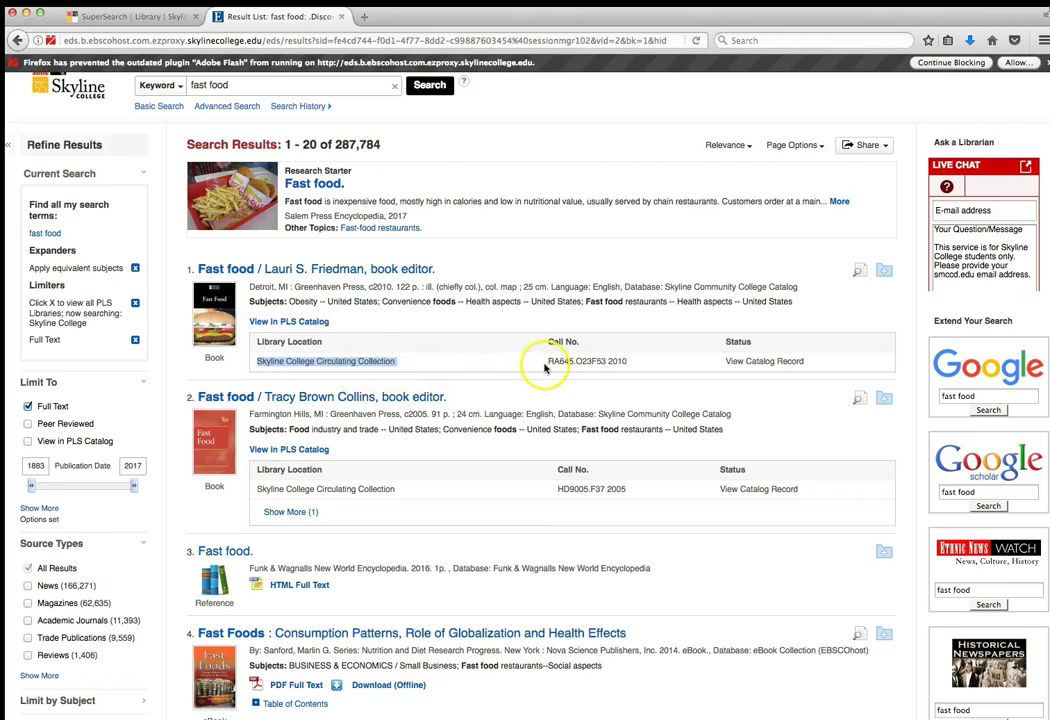
{"action": "left_click_drag", "start_coordinate": [547, 362], "coordinate": [608, 363]}
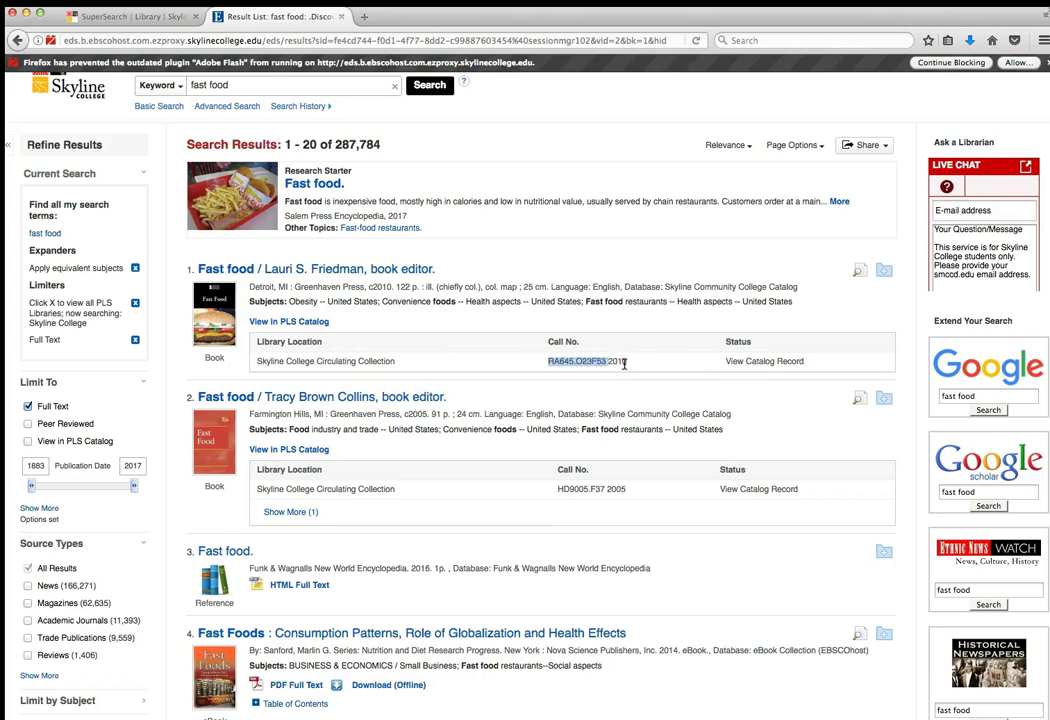
{"action": "left_click", "coordinate": [367, 534]}
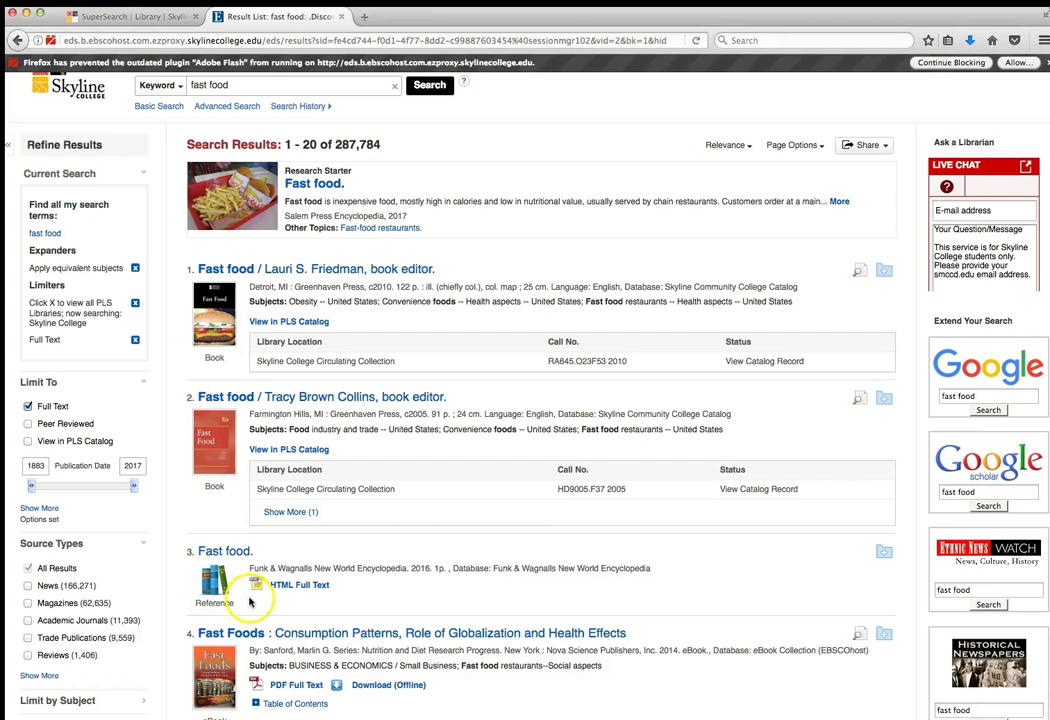
{"action": "scroll", "coordinate": [238, 602], "scroll_direction": "down", "scroll_amount": 3}
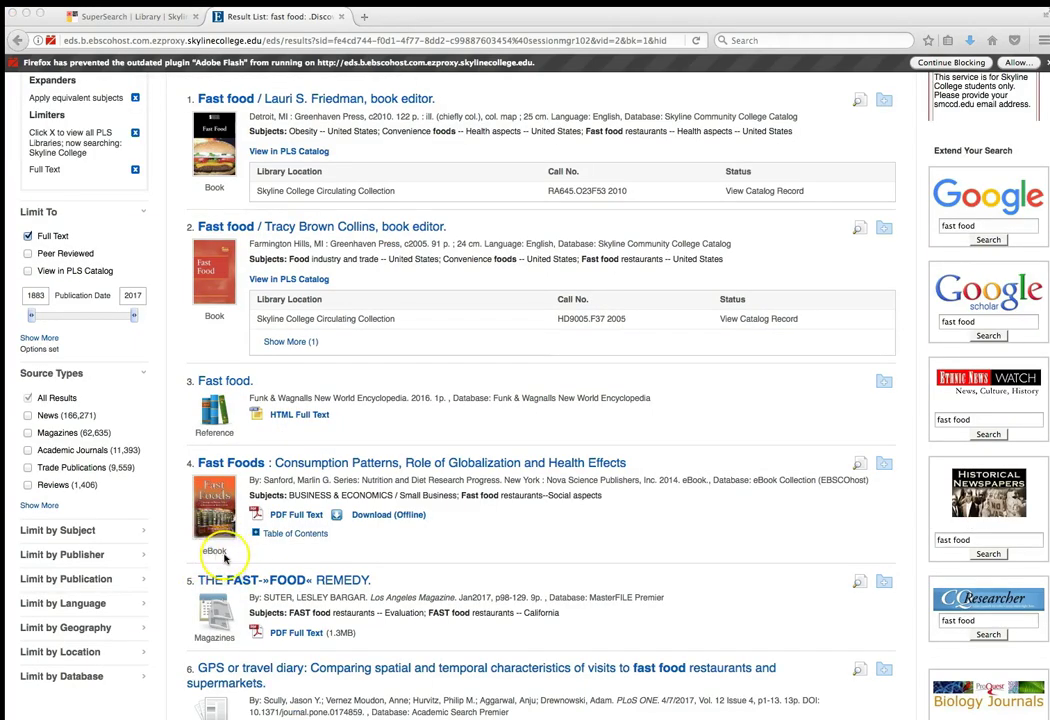
Step: Expand the Fast Foods eBook's table of contents and open Chapter 2 on dietary fat
{"action": "left_click", "coordinate": [283, 535]}
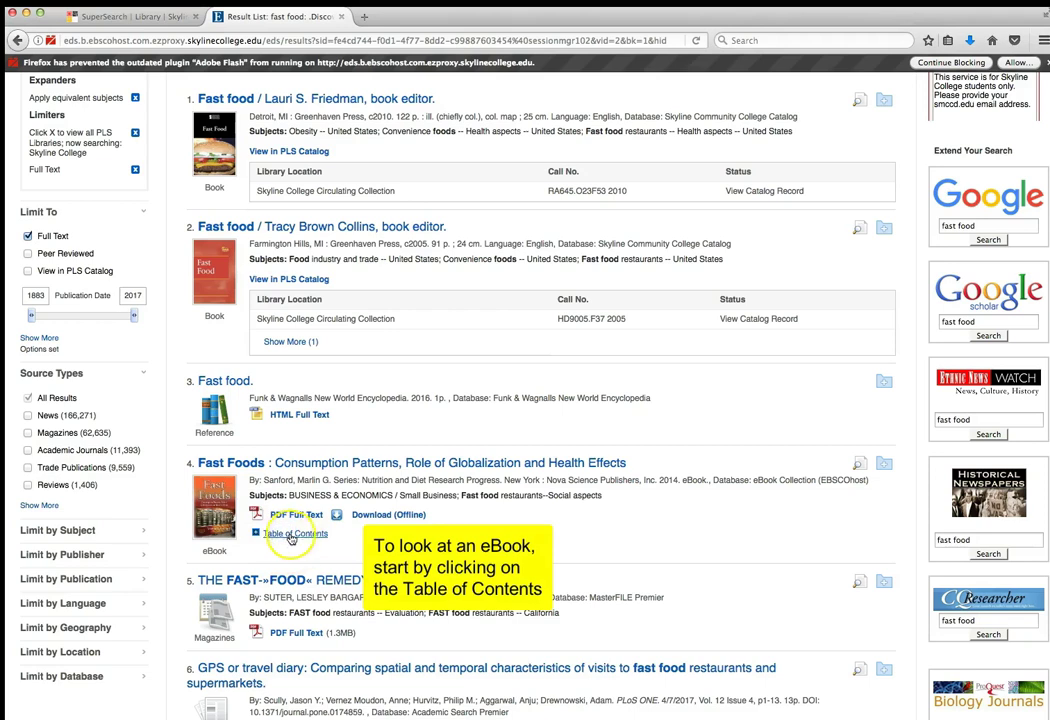
{"action": "left_click", "coordinate": [289, 536]}
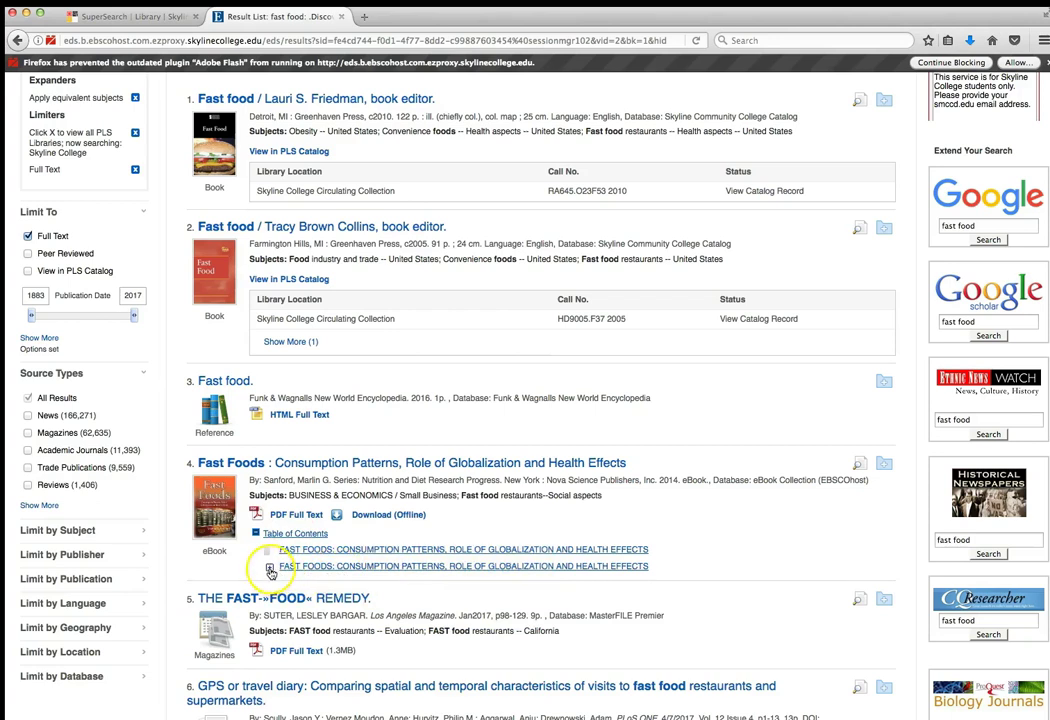
{"action": "left_click", "coordinate": [269, 567]}
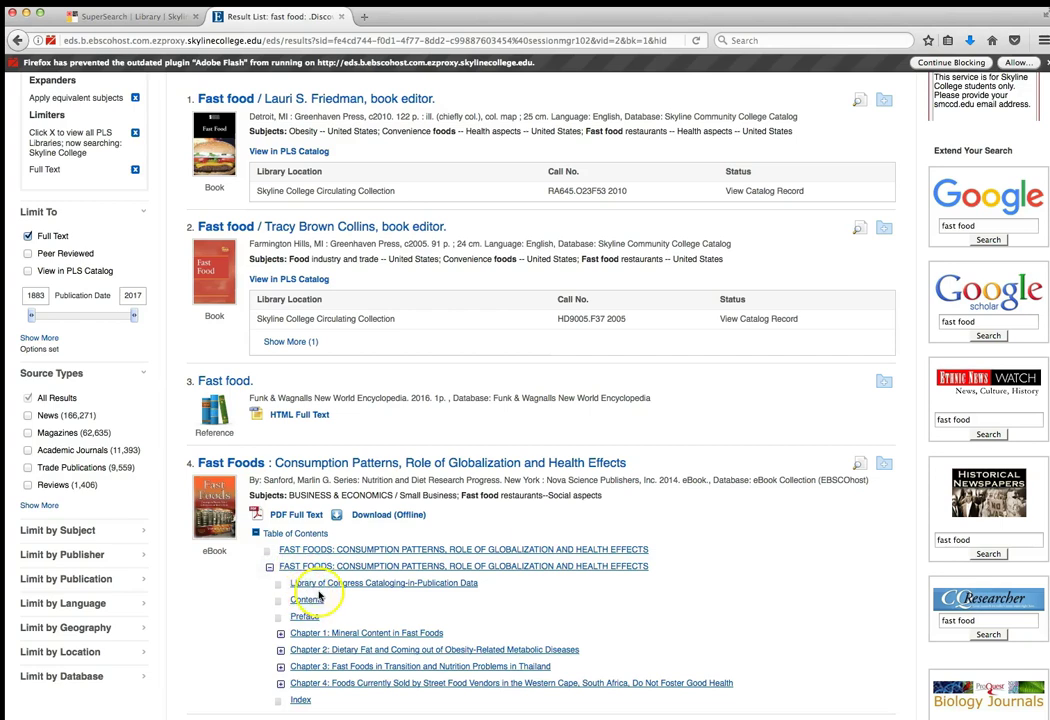
{"action": "left_click", "coordinate": [356, 652]}
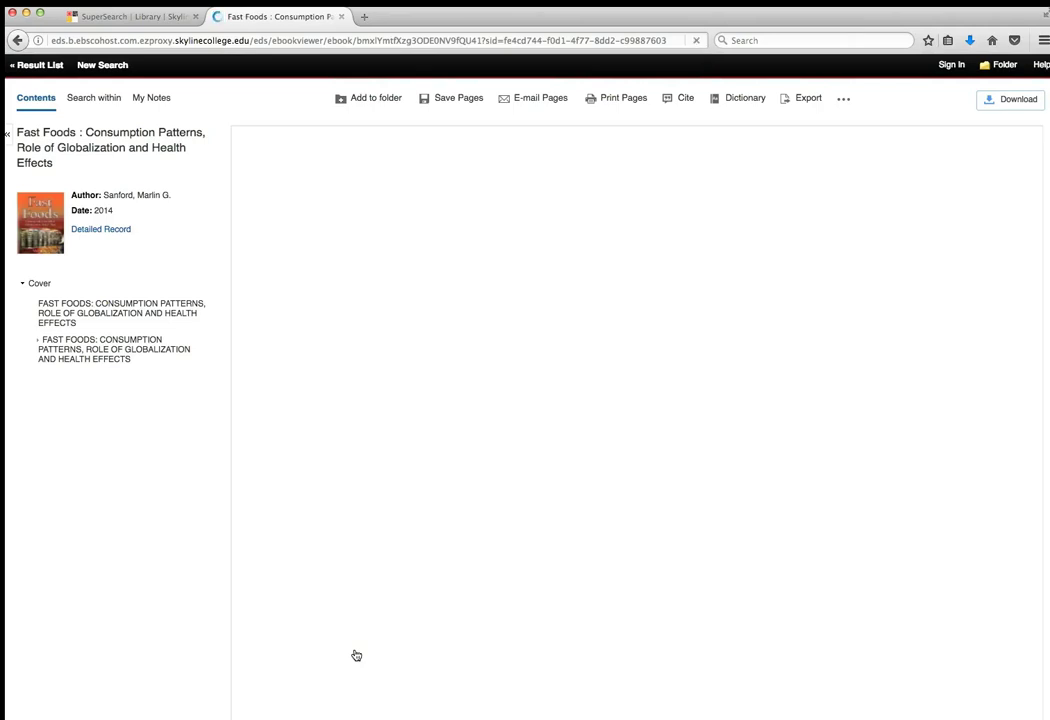
Step: Scroll to the heading 'Dietary Fat and Coming out of Obesity-Related Metabolic Diseases'
{"action": "scroll", "coordinate": [492, 470], "scroll_direction": "down", "scroll_amount": 3}
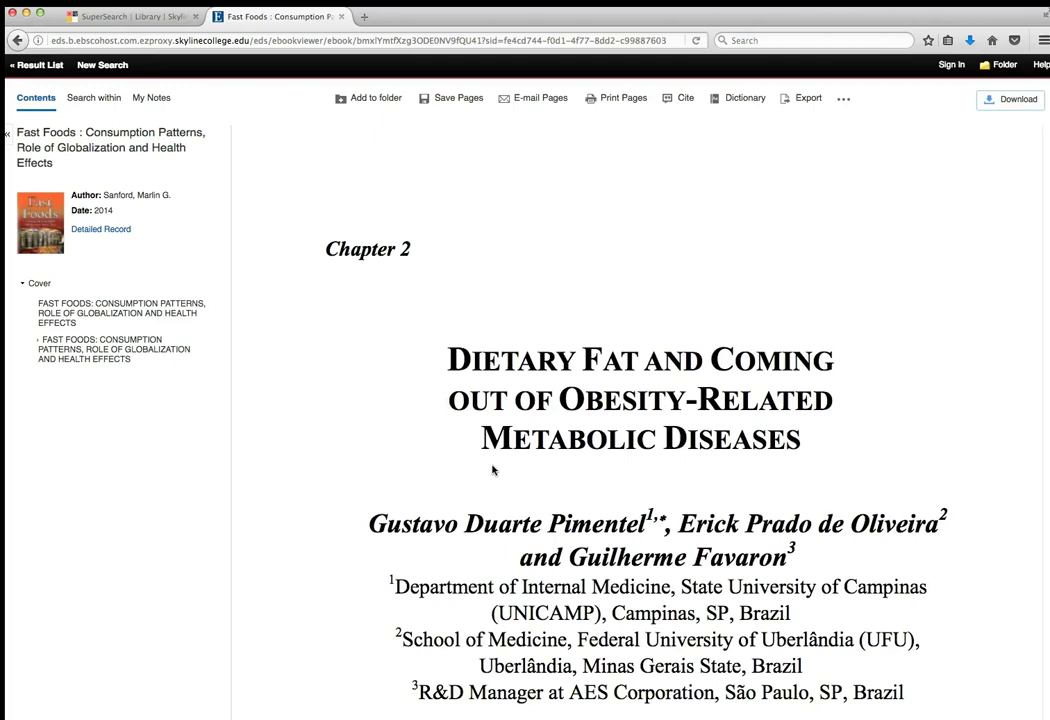
{"action": "scroll", "coordinate": [486, 474], "scroll_direction": "down", "scroll_amount": 1}
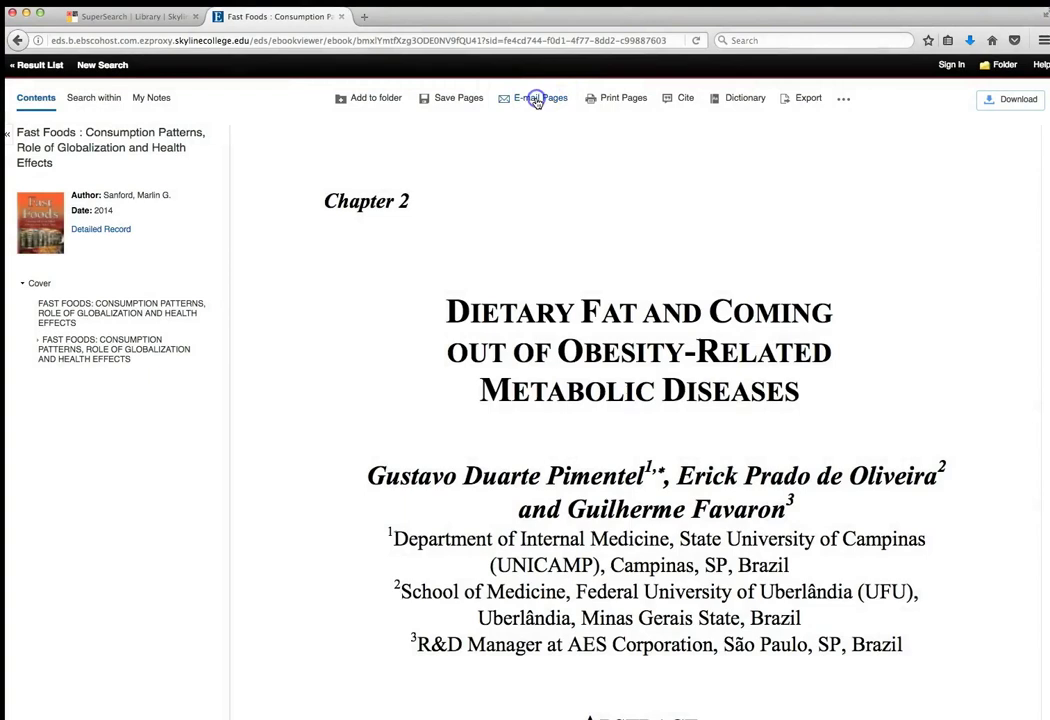
Step: Set up the e-mail PDF form for Chapter 2's full 18-page section, then return to the results
{"action": "left_click", "coordinate": [536, 101]}
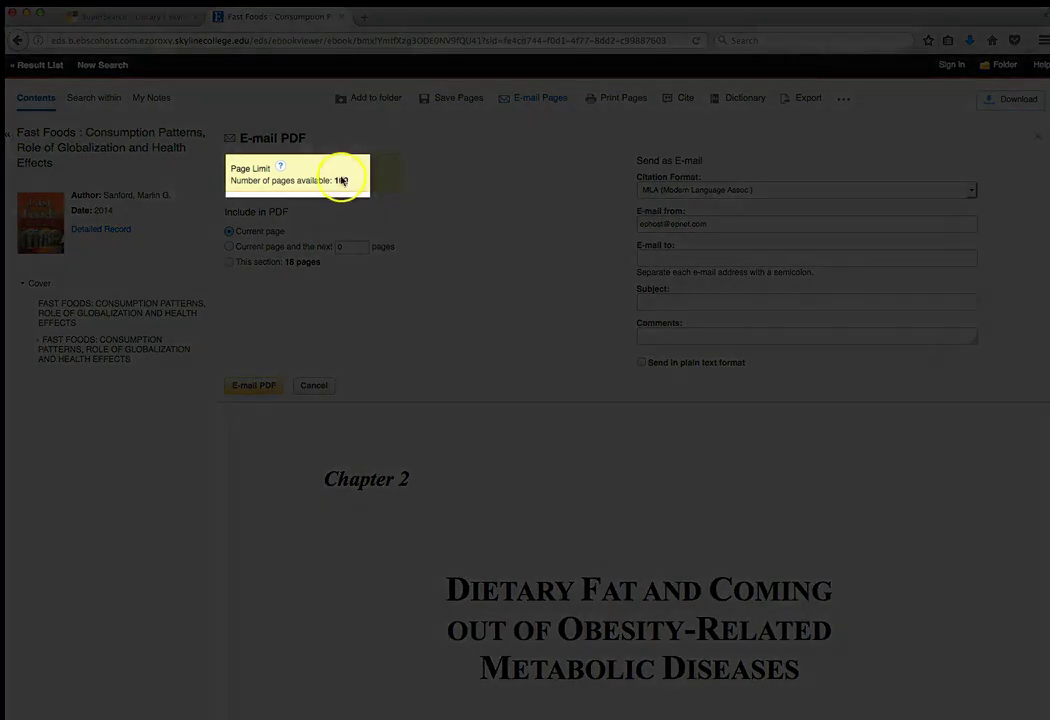
{"action": "left_click", "coordinate": [336, 182]}
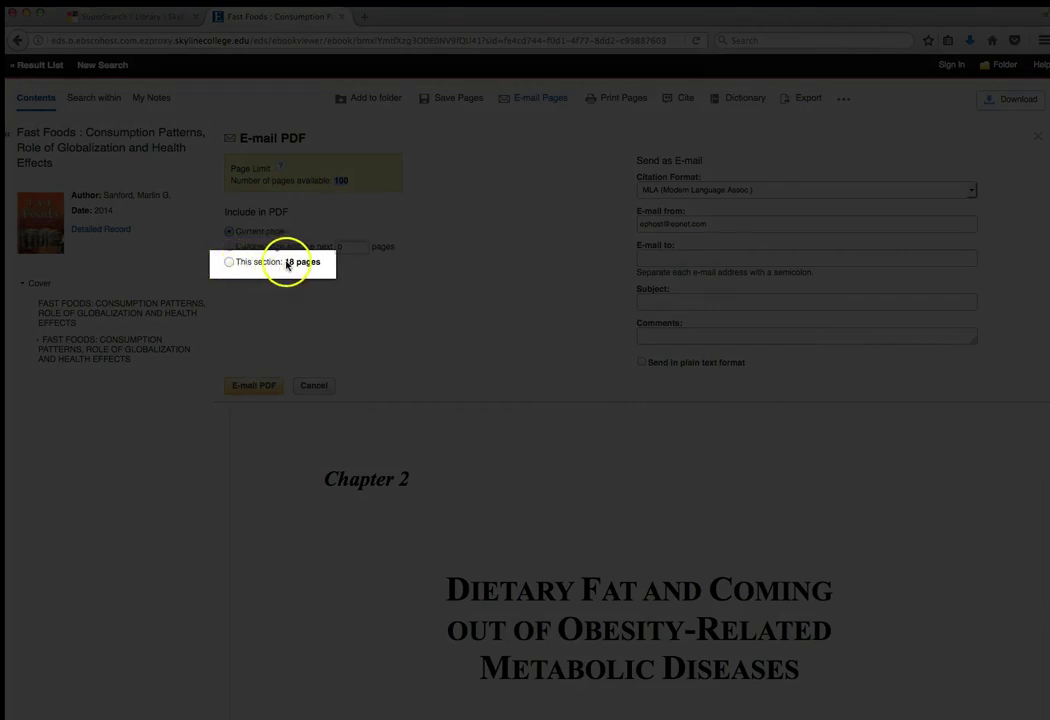
{"action": "left_click", "coordinate": [230, 262]}
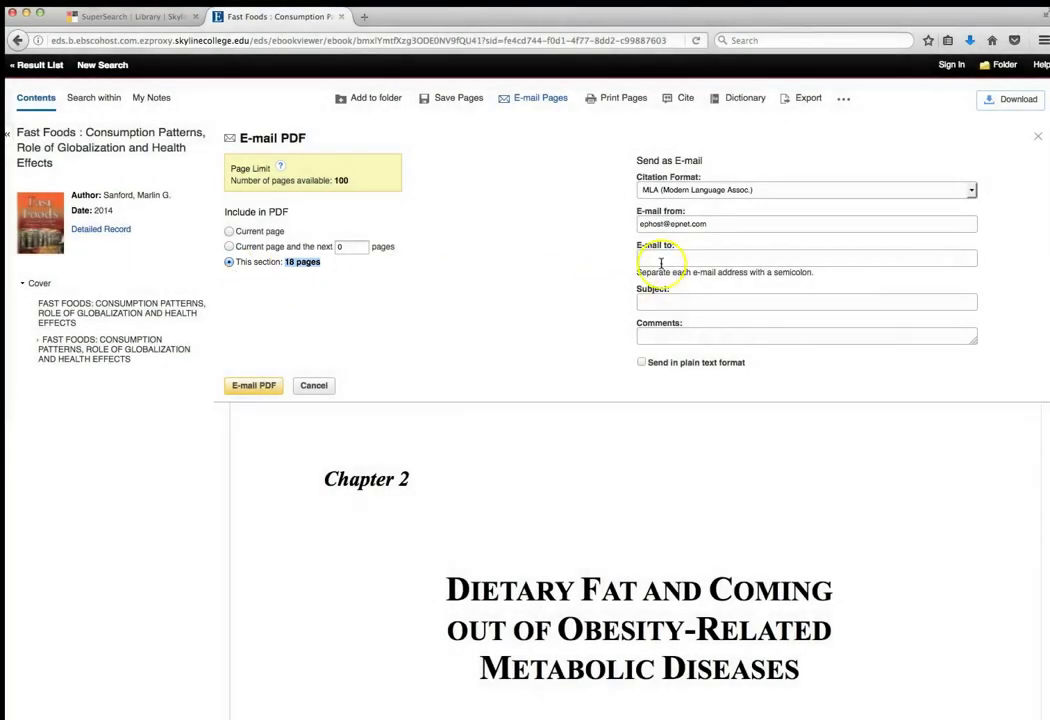
{"action": "left_click", "coordinate": [659, 260]}
{"action": "left_click", "coordinate": [661, 300]}
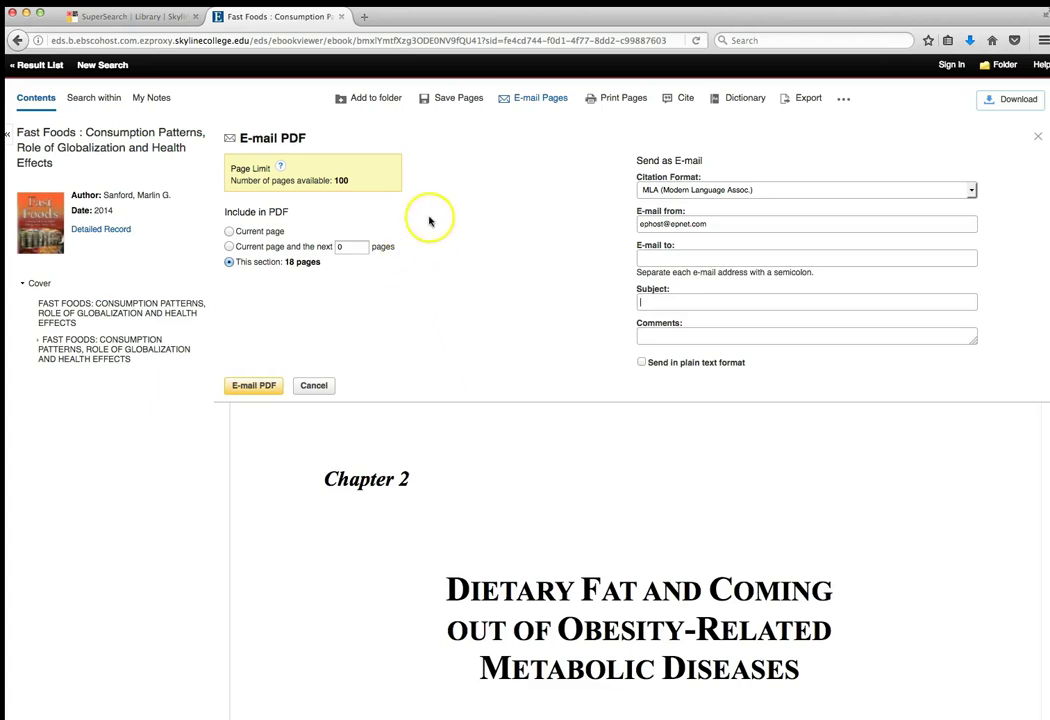
{"action": "left_click", "coordinate": [36, 66]}
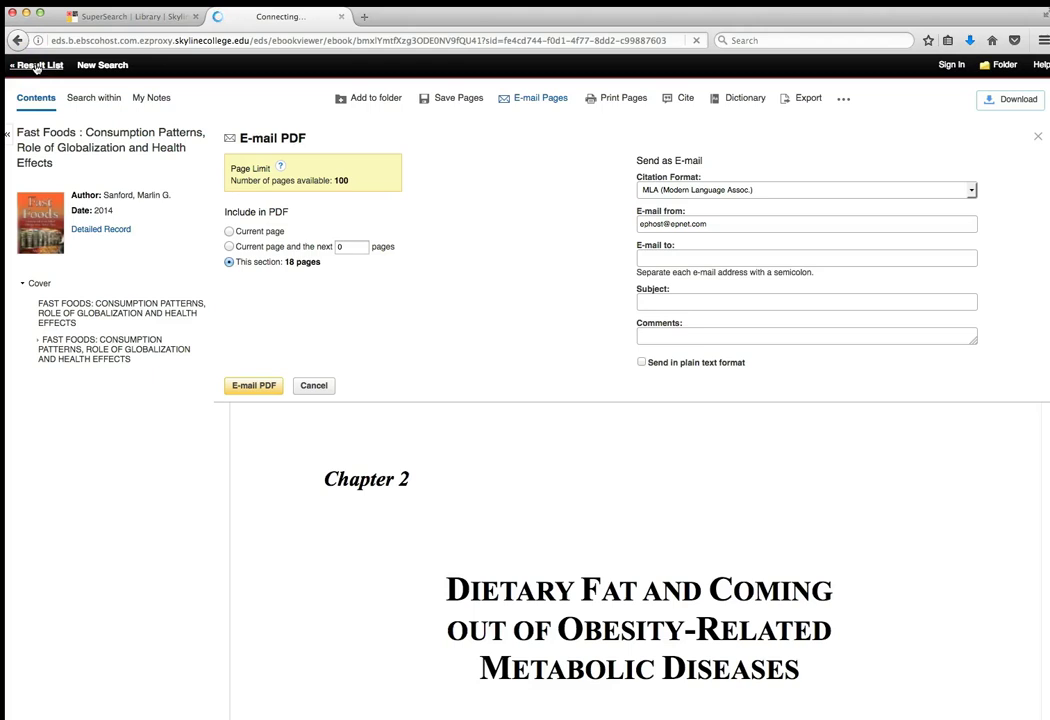
Step: Scroll to result 7, the $15 minimum wage article, and open its title
{"action": "scroll", "coordinate": [188, 277], "scroll_direction": "down", "scroll_amount": 5}
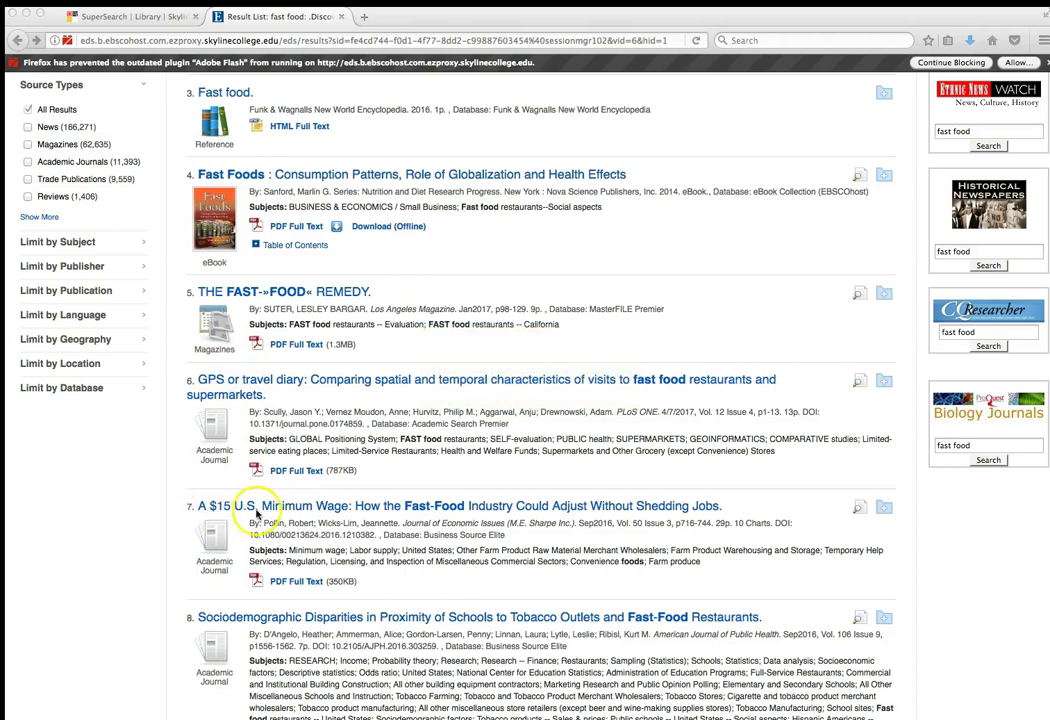
{"action": "left_click", "coordinate": [233, 513]}
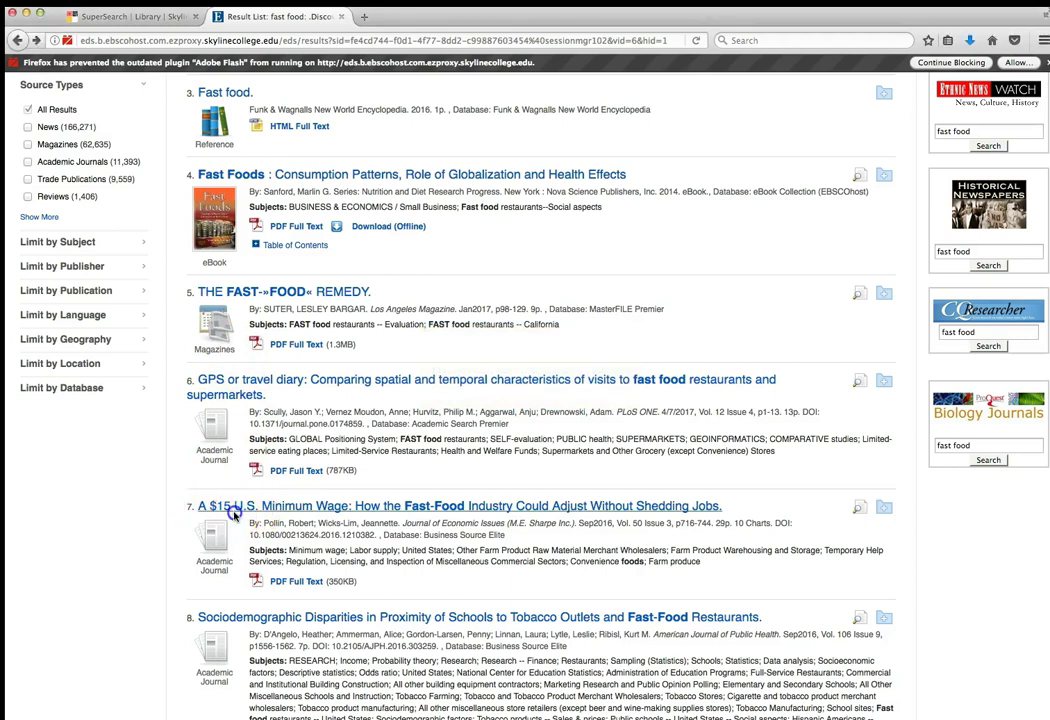
Step: Open the '$15 U.S. Minimum Wage' record, highlight then clear its abstract, and open the PDF
{"action": "left_click", "coordinate": [310, 513]}
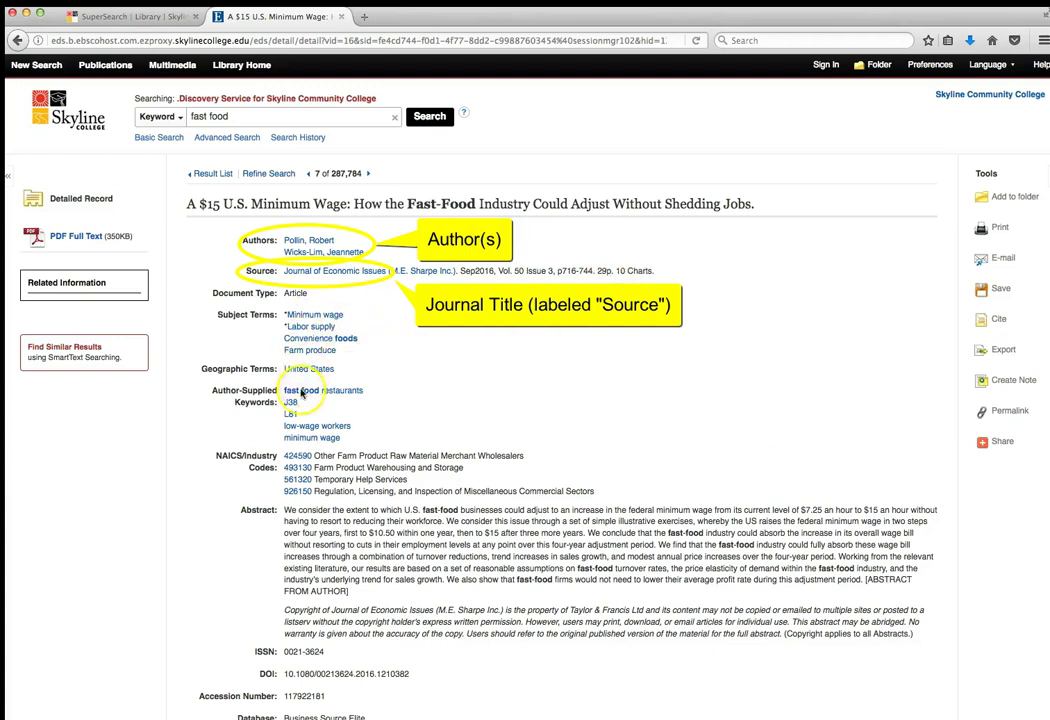
{"action": "left_click", "coordinate": [285, 511]}
{"action": "left_click_drag", "start_coordinate": [290, 515], "coordinate": [822, 589]}
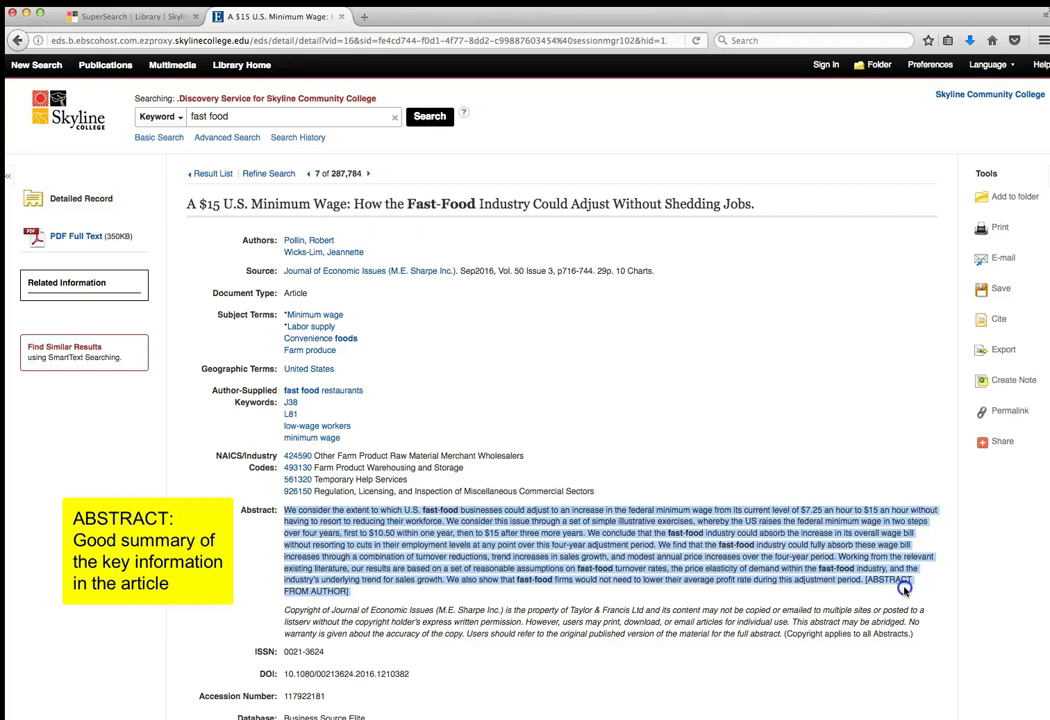
{"action": "left_click_drag", "start_coordinate": [904, 589], "coordinate": [876, 580]}
{"action": "left_click", "coordinate": [615, 533]}
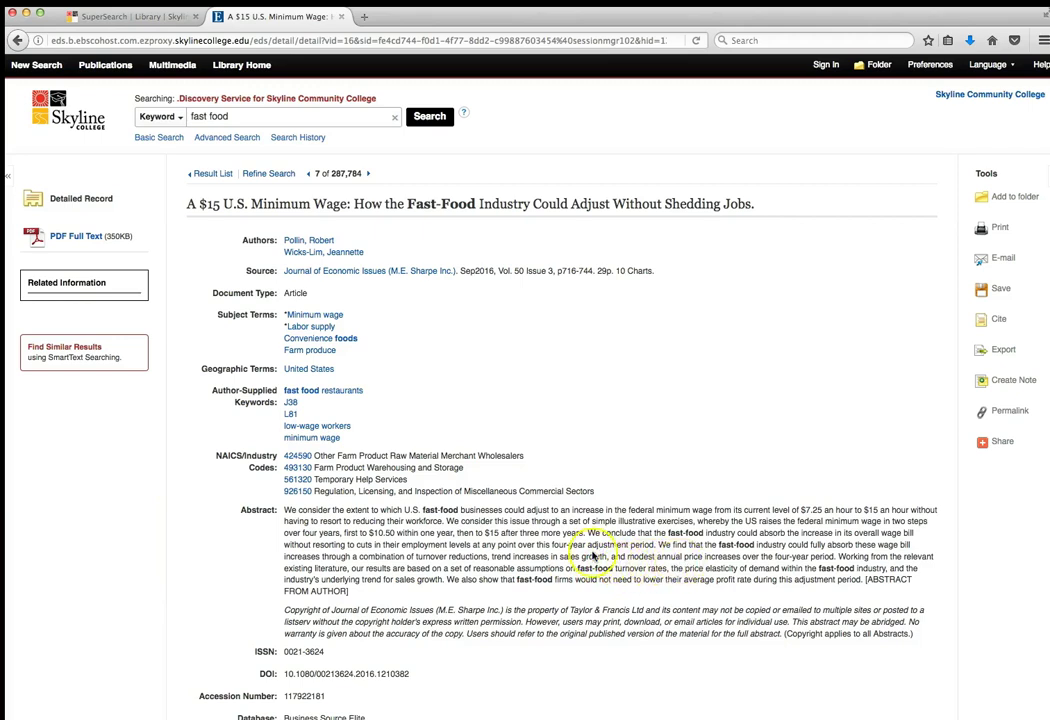
{"action": "left_click", "coordinate": [77, 243]}
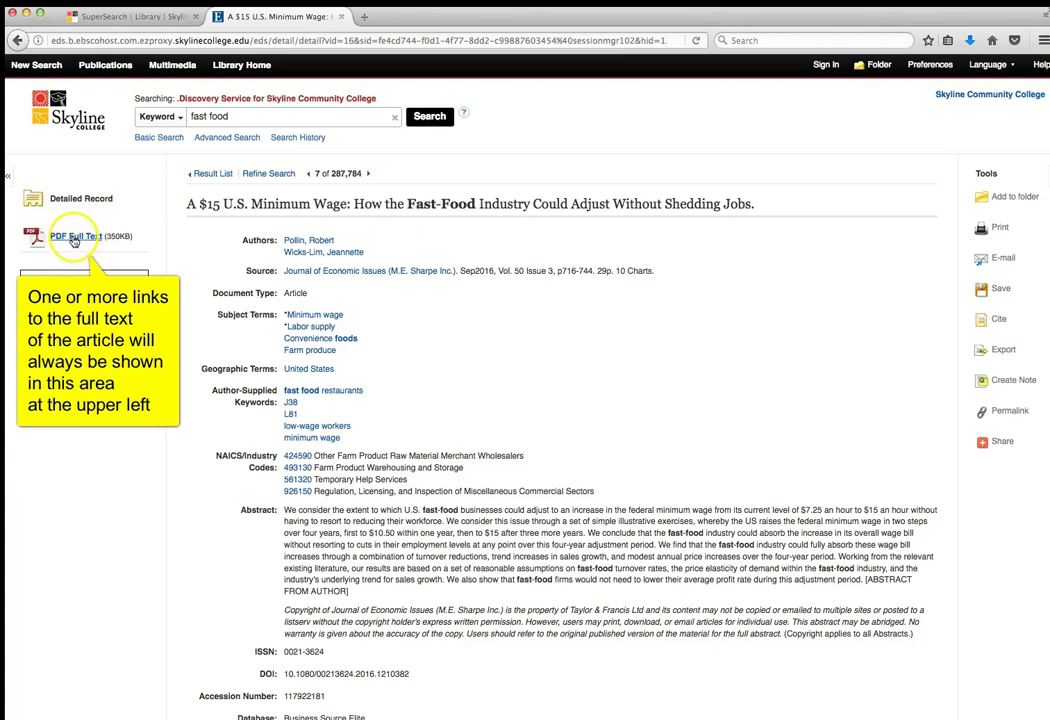
Step: Scroll through the 30-page '$15 U.S. Minimum Wage' PDF and back, then return to the results
{"action": "left_click", "coordinate": [74, 240]}
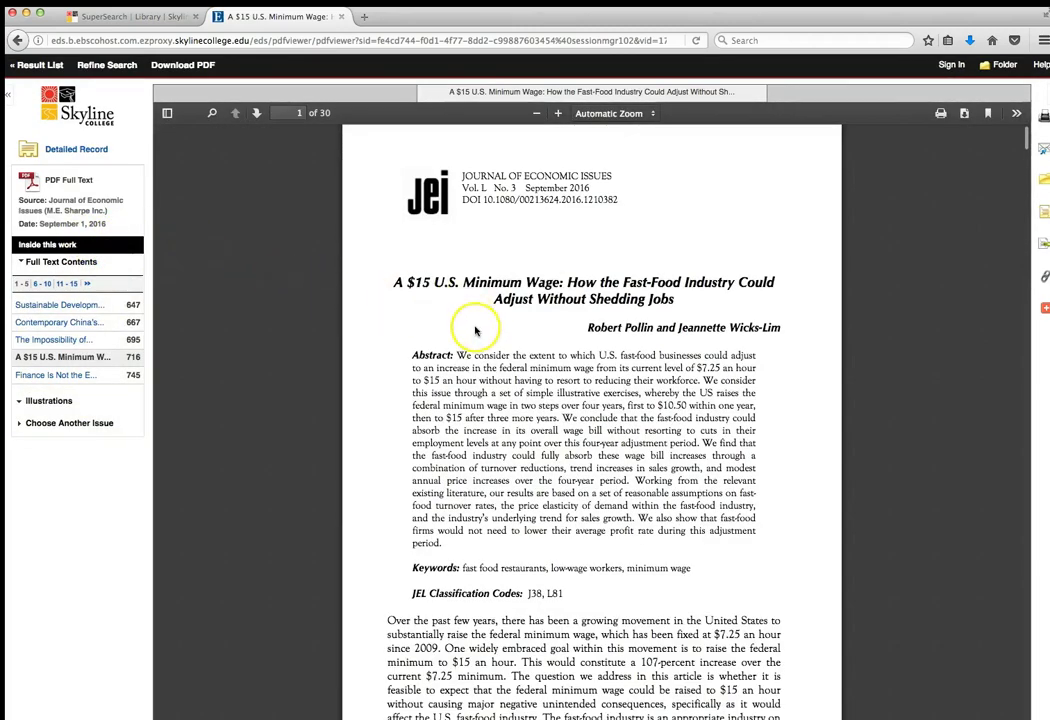
{"action": "scroll", "coordinate": [546, 328], "scroll_direction": "down", "scroll_amount": 2}
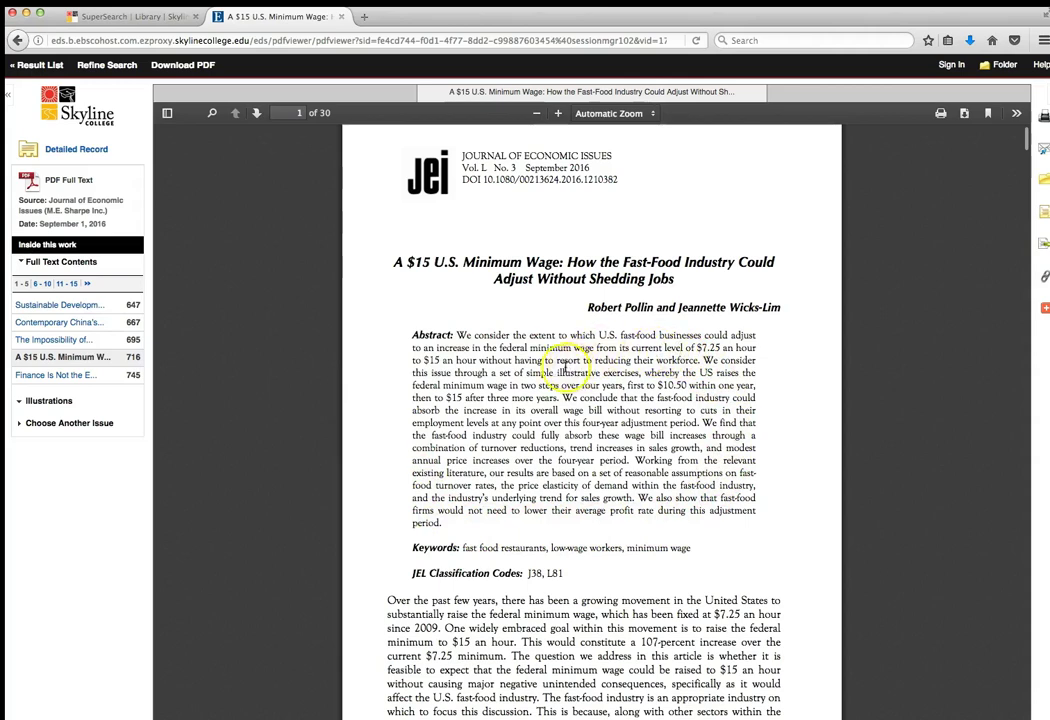
{"action": "scroll", "coordinate": [435, 405], "scroll_direction": "down", "scroll_amount": 3}
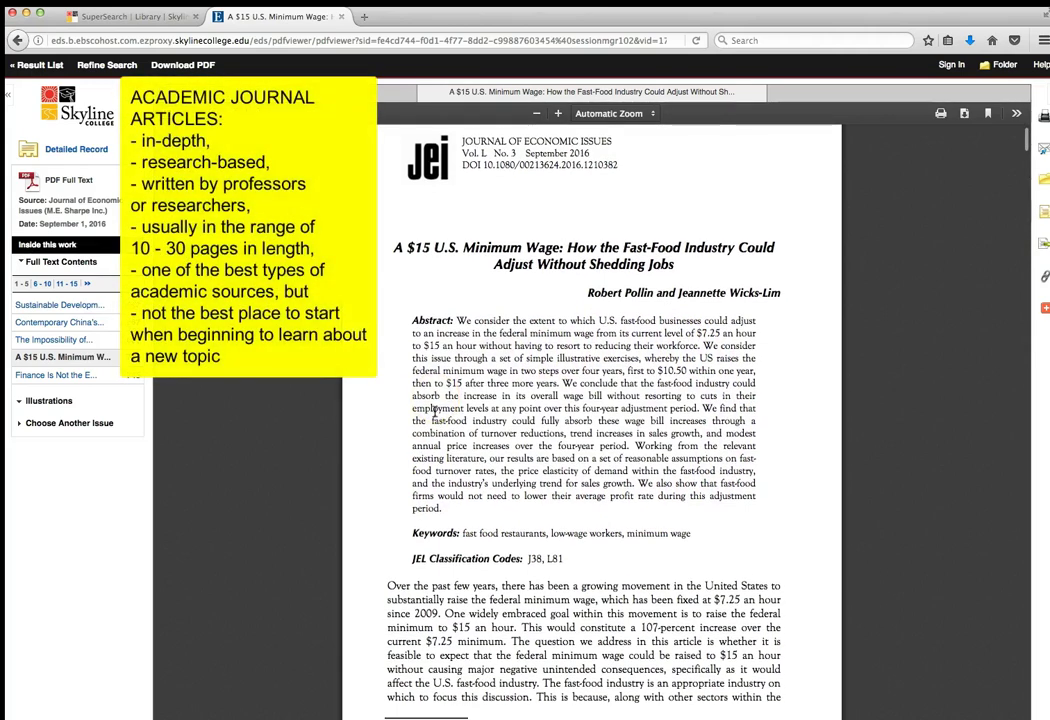
{"action": "scroll", "coordinate": [435, 405], "scroll_direction": "down", "scroll_amount": 5}
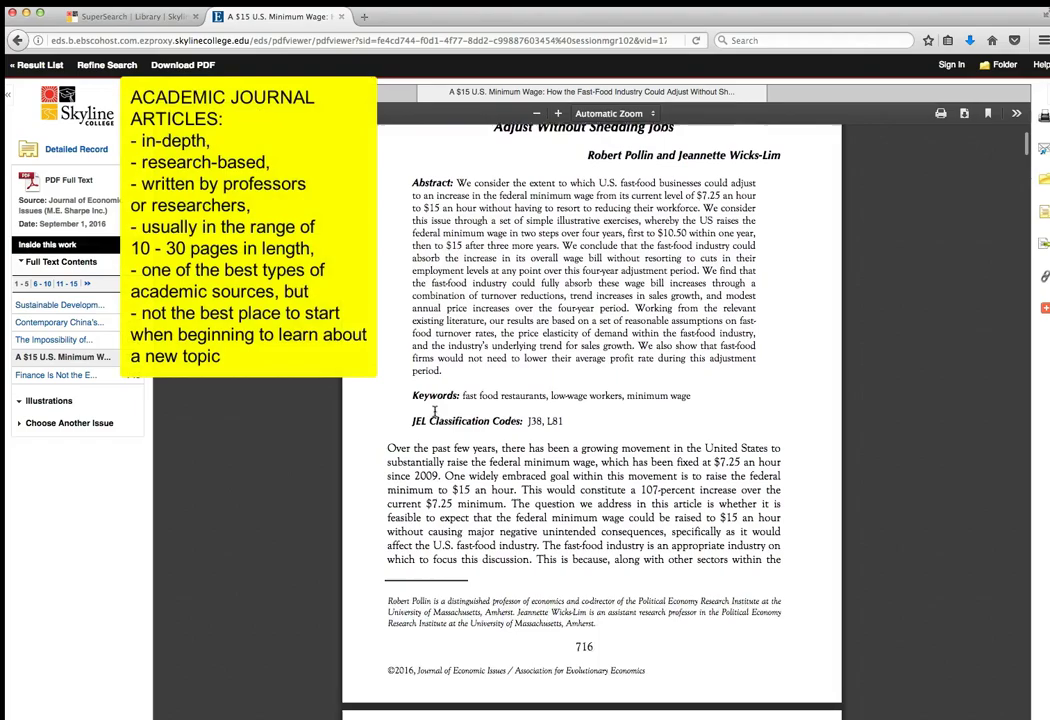
{"action": "scroll", "coordinate": [435, 410], "scroll_direction": "down", "scroll_amount": 15}
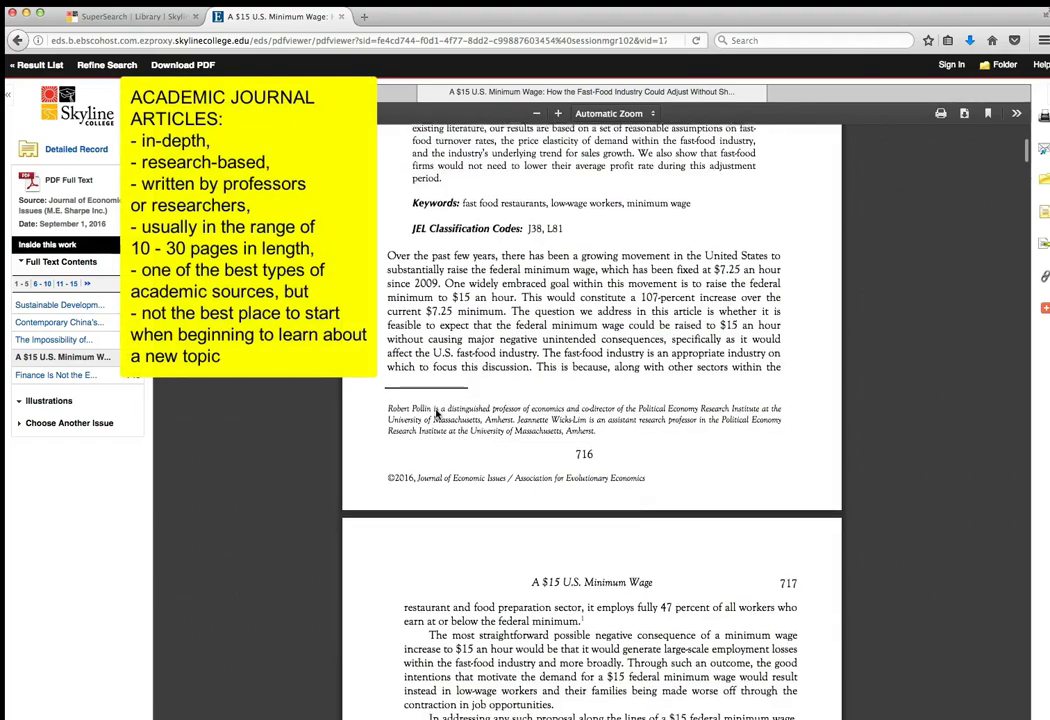
{"action": "scroll", "coordinate": [436, 413], "scroll_direction": "down", "scroll_amount": 5}
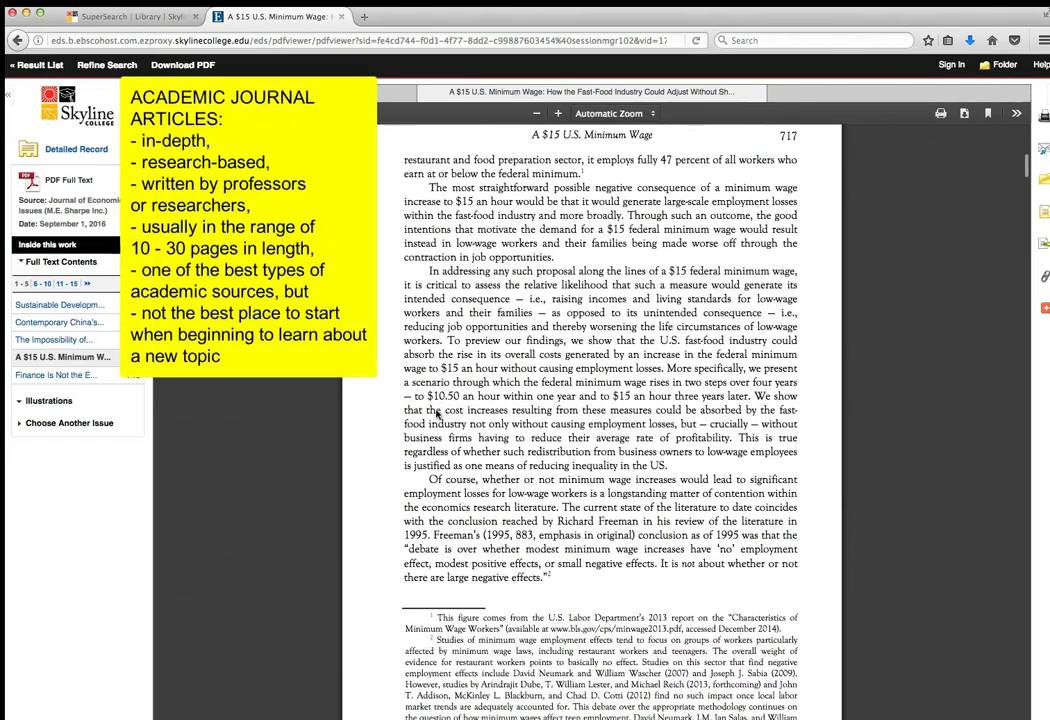
{"action": "scroll", "coordinate": [436, 413], "scroll_direction": "down", "scroll_amount": 13}
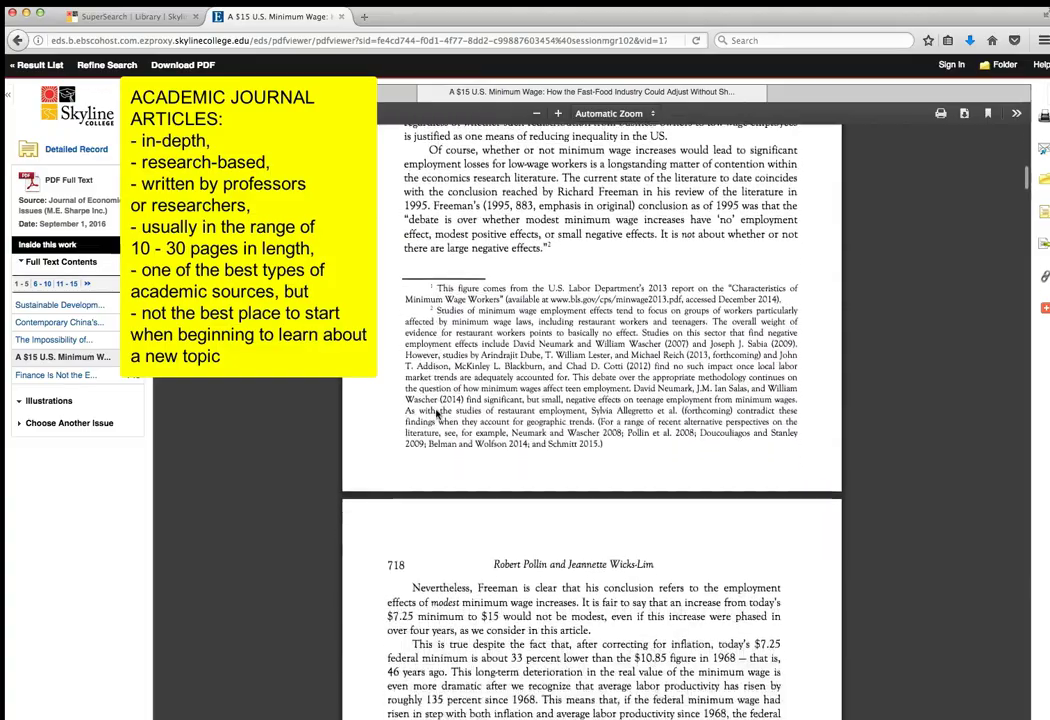
{"action": "scroll", "coordinate": [436, 413], "scroll_direction": "down", "scroll_amount": 10}
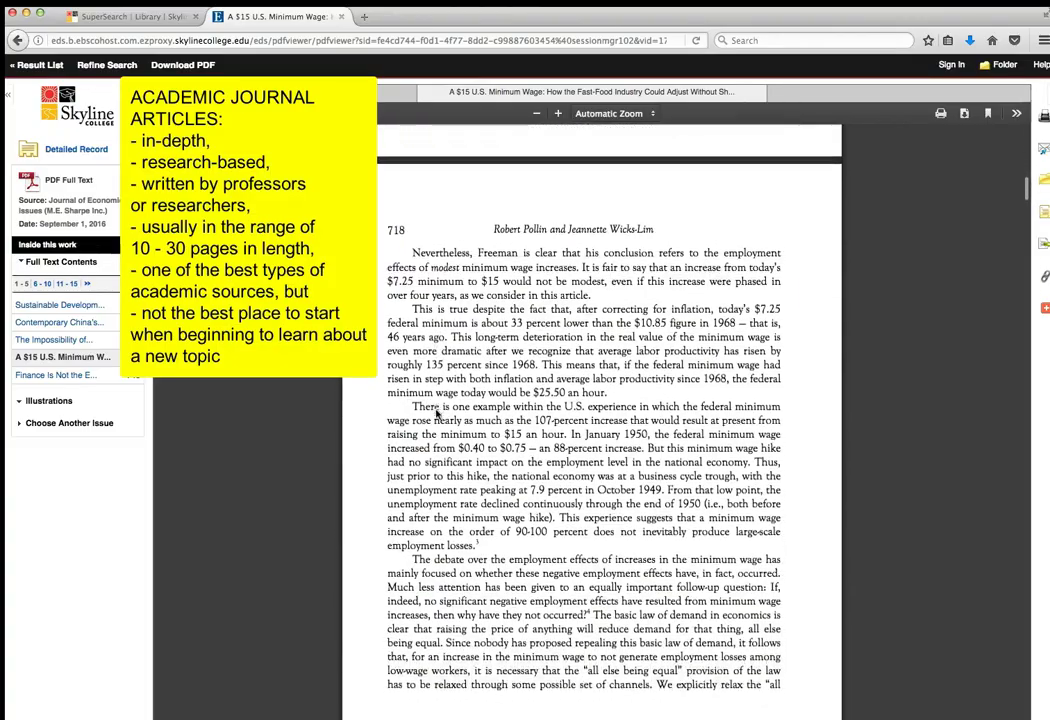
{"action": "scroll", "coordinate": [436, 413], "scroll_direction": "up", "scroll_amount": 20}
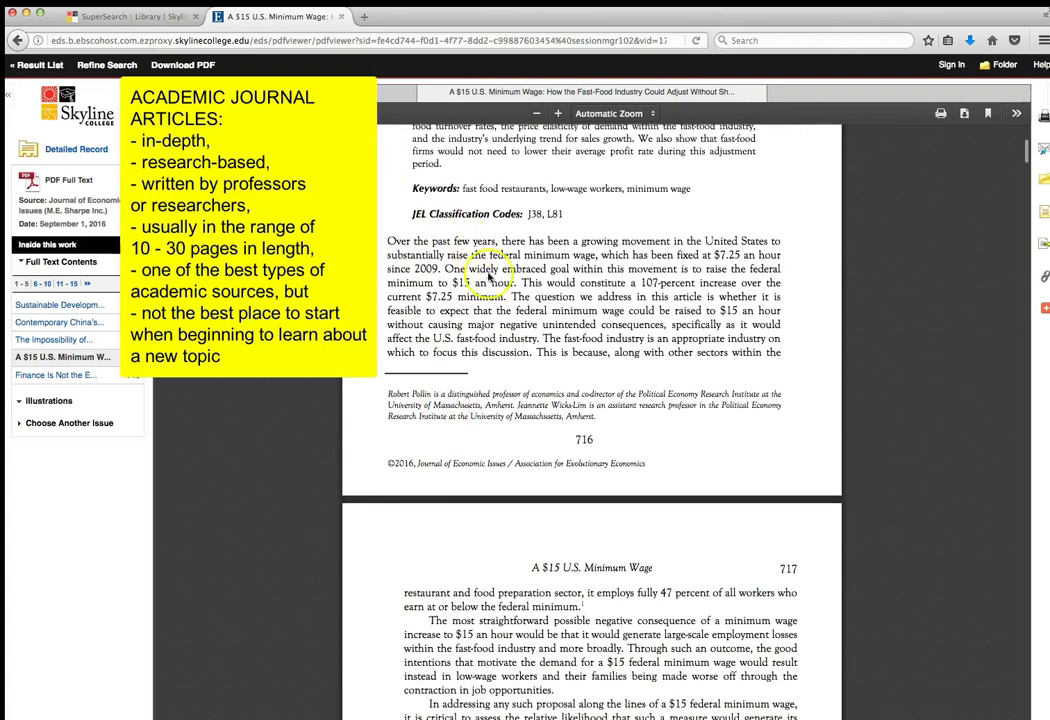
{"action": "scroll", "coordinate": [480, 265], "scroll_direction": "up", "scroll_amount": 5}
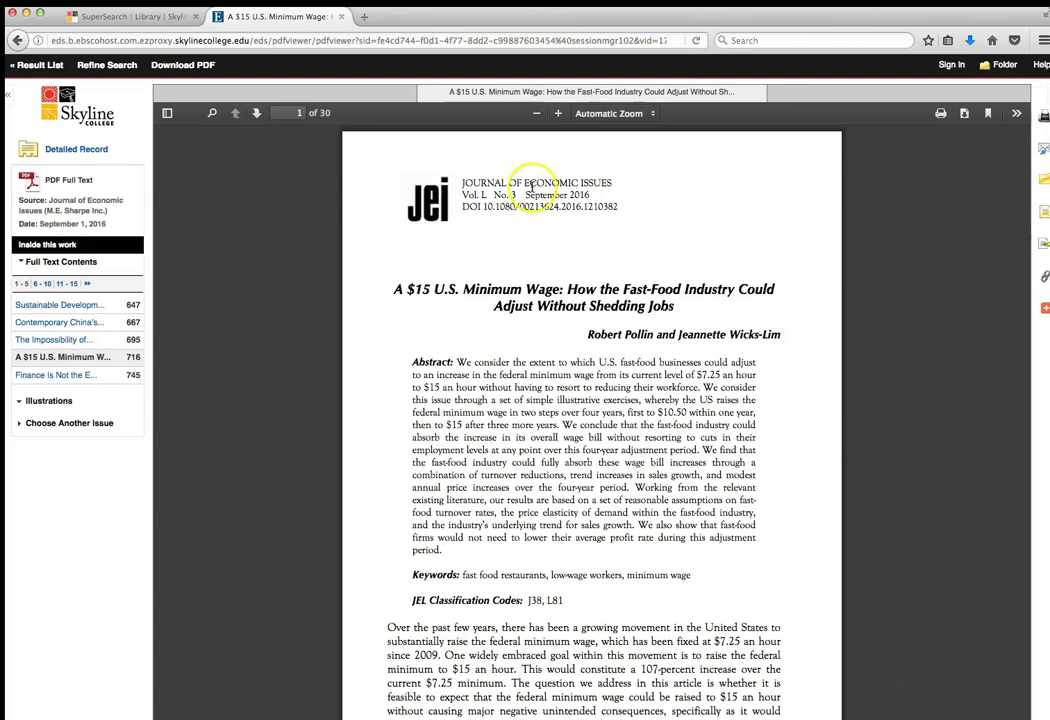
{"action": "left_click", "coordinate": [38, 66]}
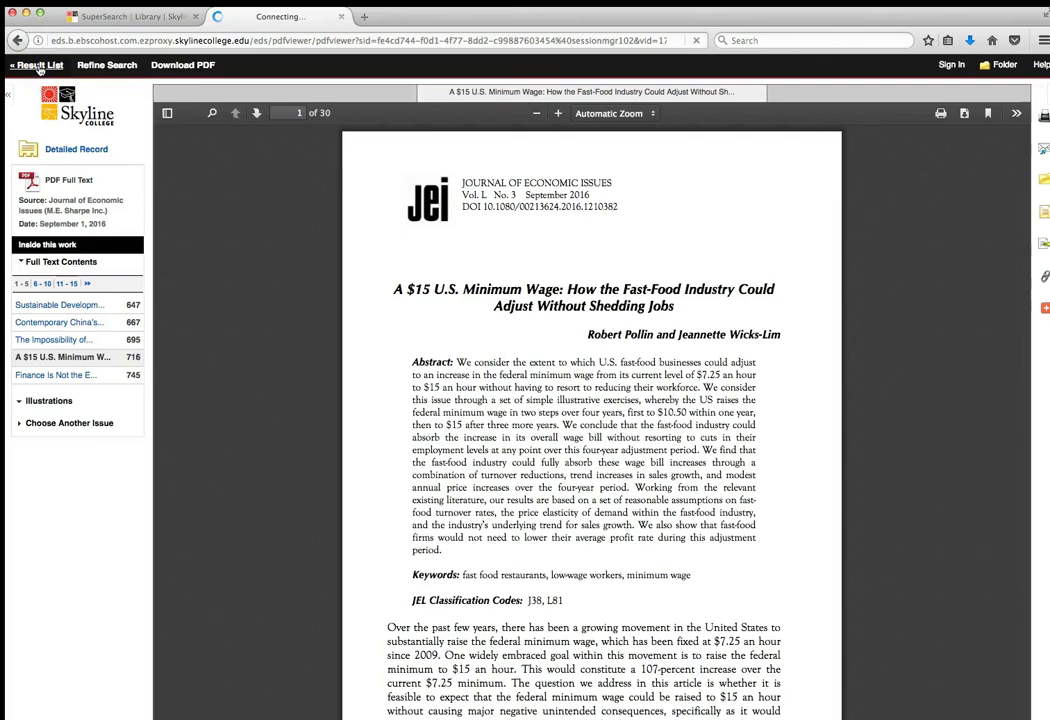
Step: Scroll down to result 14 and open the Fortune magazine article 'FREE BIRD.'
{"action": "scroll", "coordinate": [373, 553], "scroll_direction": "down", "scroll_amount": 10}
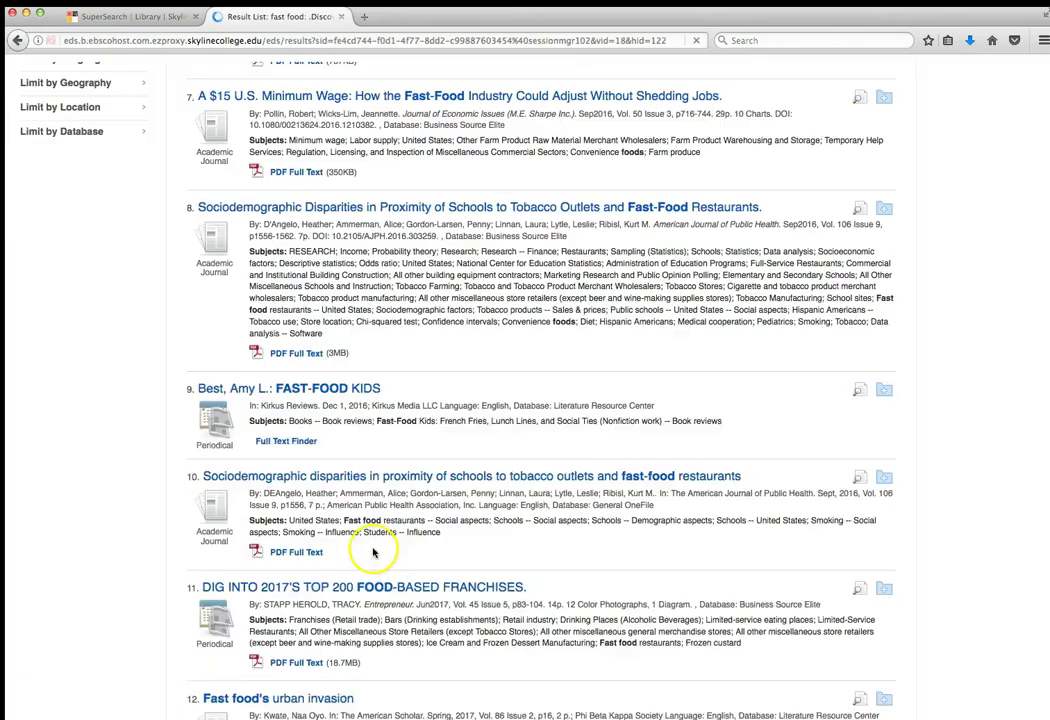
{"action": "scroll", "coordinate": [362, 552], "scroll_direction": "down", "scroll_amount": 3}
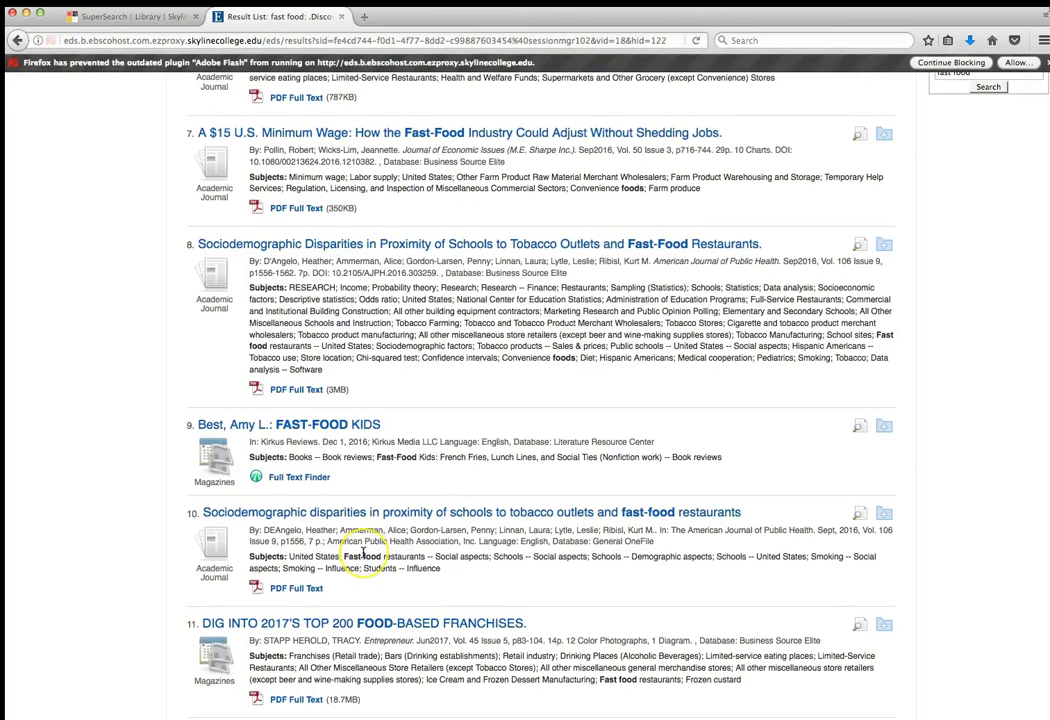
{"action": "scroll", "coordinate": [366, 553], "scroll_direction": "down", "scroll_amount": 2}
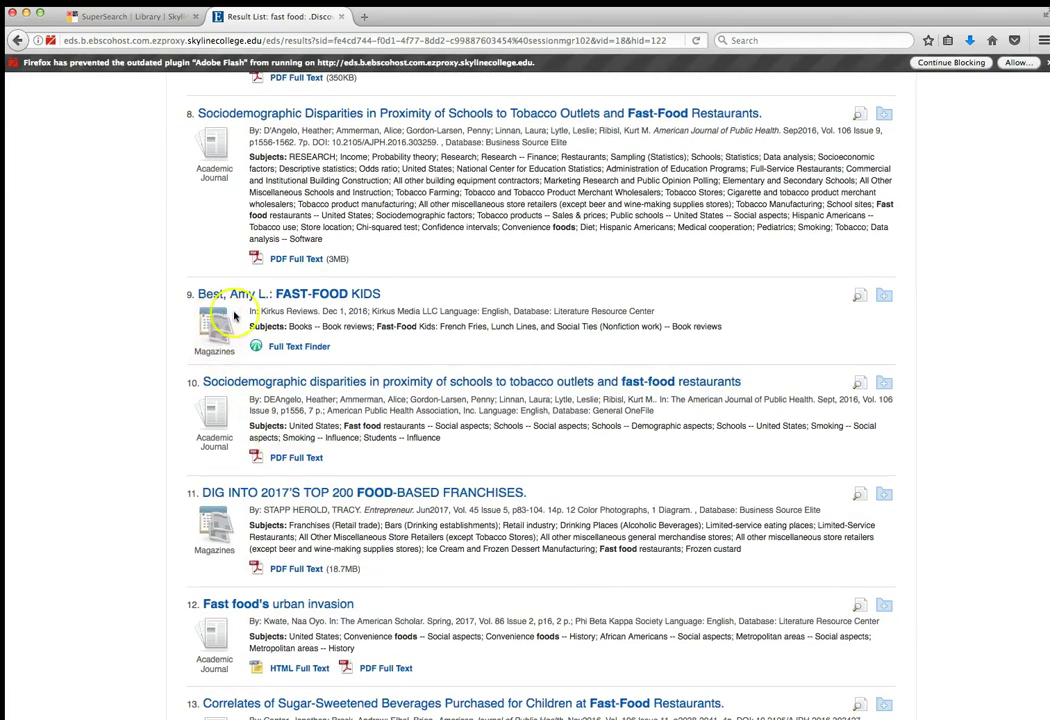
{"action": "scroll", "coordinate": [215, 445], "scroll_direction": "down", "scroll_amount": 3}
{"action": "scroll", "coordinate": [215, 445], "scroll_direction": "down", "scroll_amount": 5}
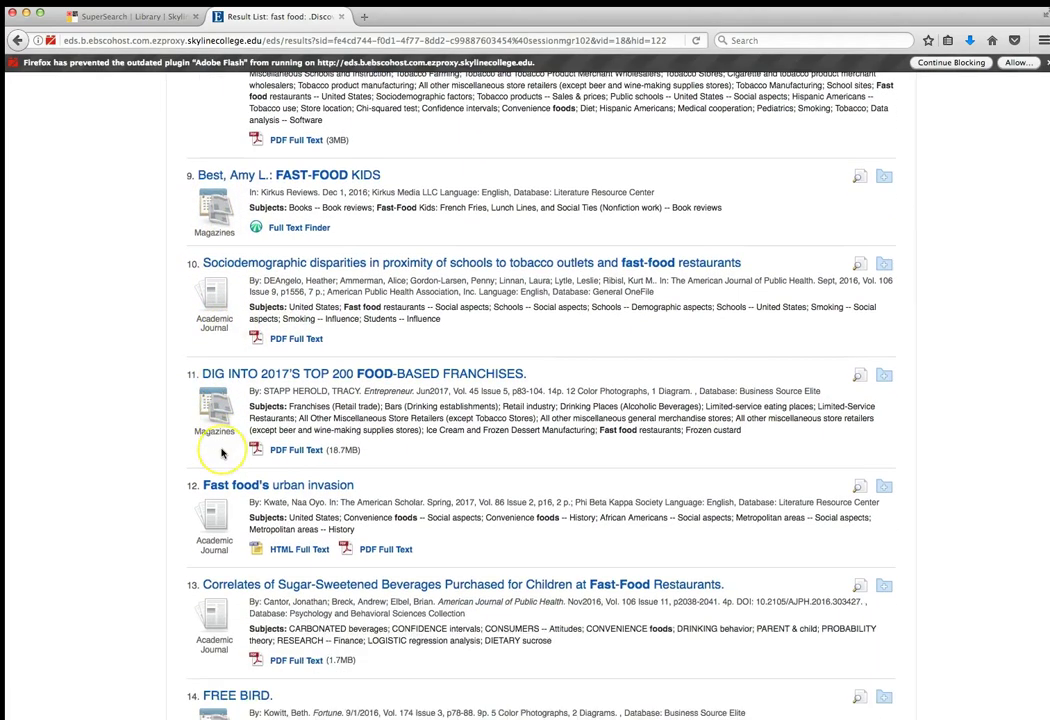
{"action": "scroll", "coordinate": [222, 453], "scroll_direction": "down", "scroll_amount": 3}
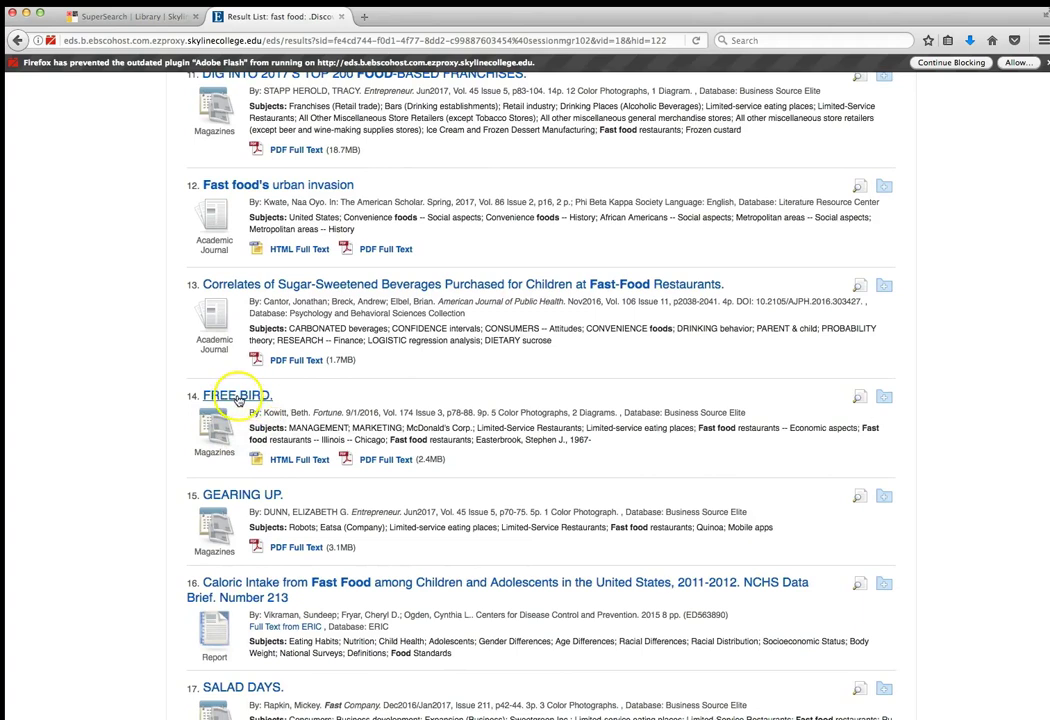
{"action": "left_click", "coordinate": [236, 398]}
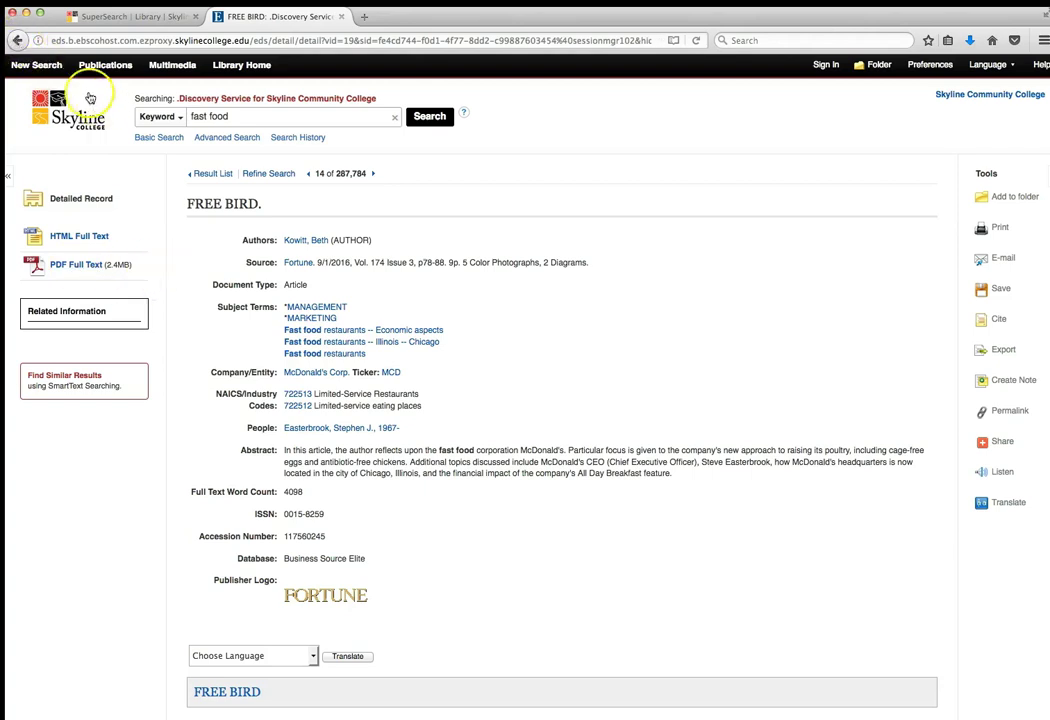
Step: Go back from the FREE BIRD. Fortune record to the fast food results list
{"action": "left_click", "coordinate": [22, 42]}
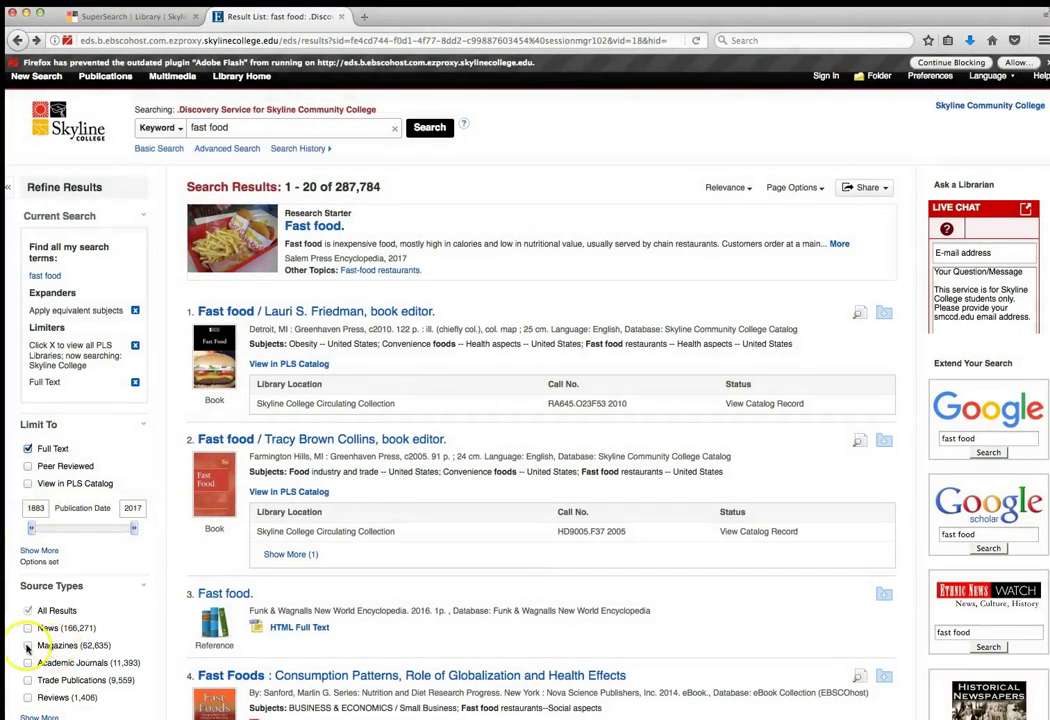
Step: Tick the Magazines (62,635) source type to show only magazine results
{"action": "left_click", "coordinate": [28, 646]}
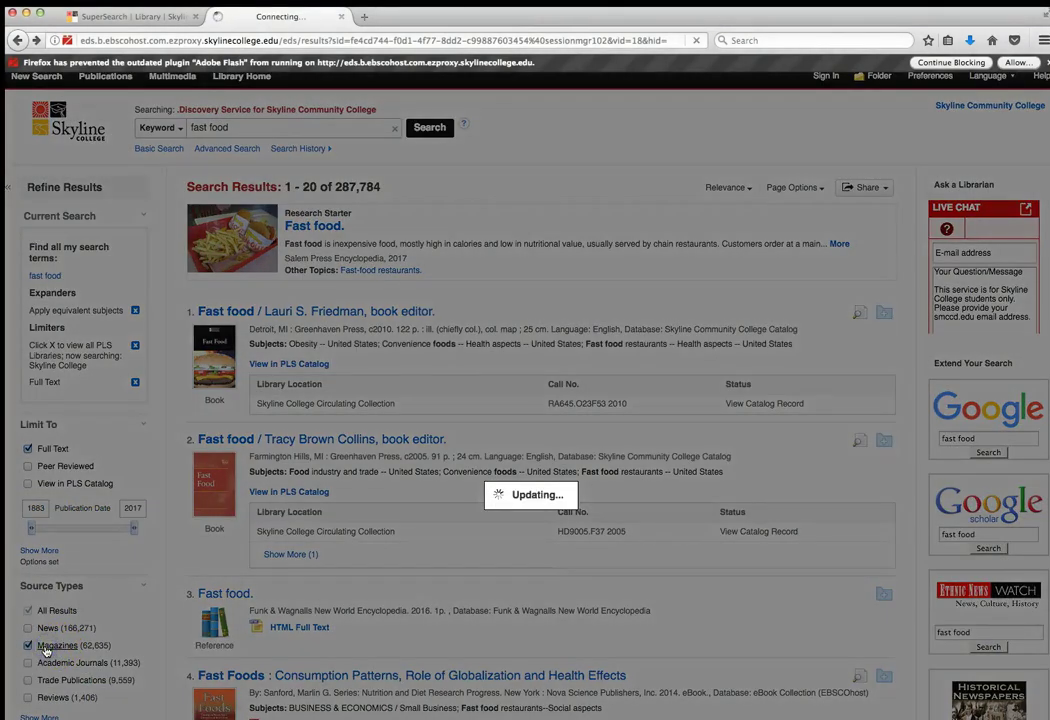